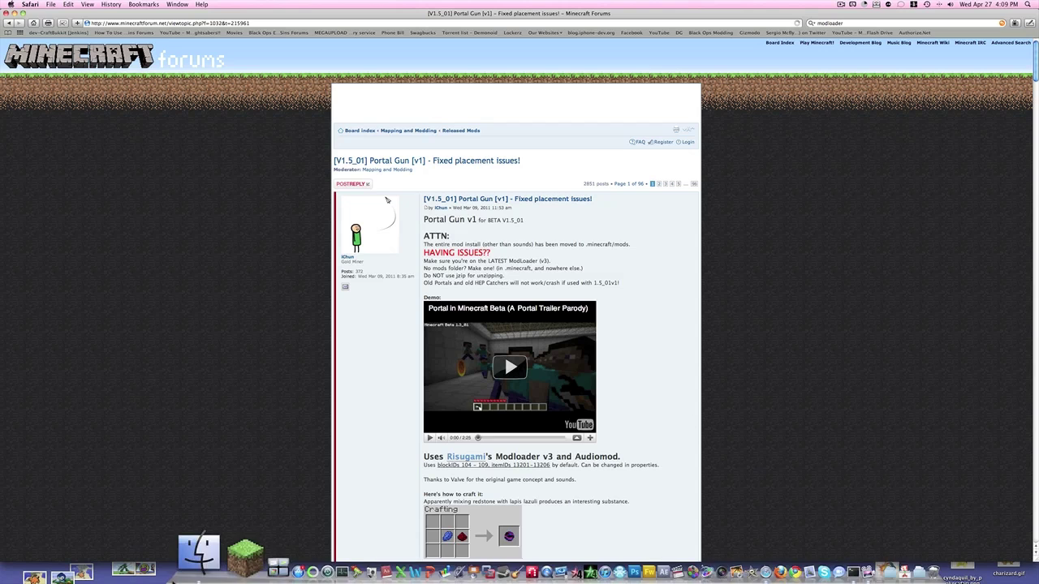
Step: Switch to Finder and examine the 1.5_01_PortalGun, AudioMod and ModLoader folders inside the tut folder
left_click(169, 558)
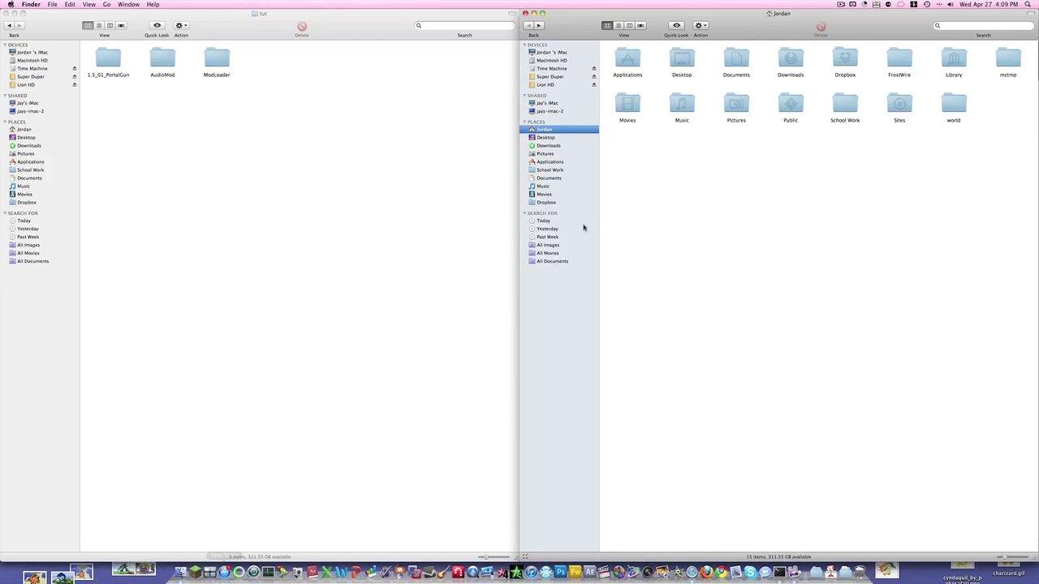
left_click(404, 145)
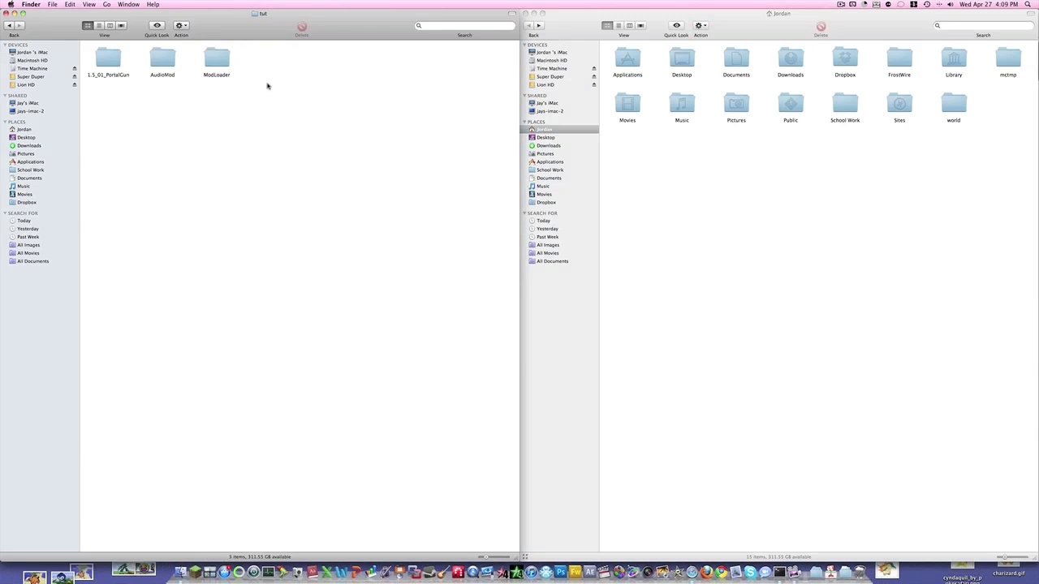
left_click(121, 81)
left_click(125, 92)
left_click(163, 79)
left_click(166, 90)
left_click_drag(256, 90, 127, 102)
left_click(119, 75)
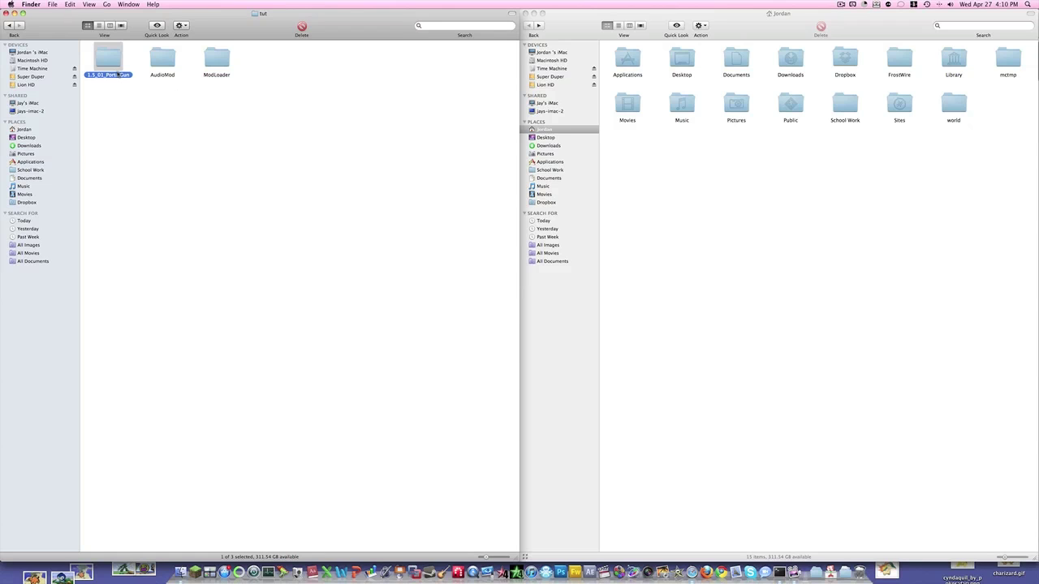
Step: In the Finder window showing the home folder, open Library, Application Support, minecraft and finally its bin folder
left_click(687, 178)
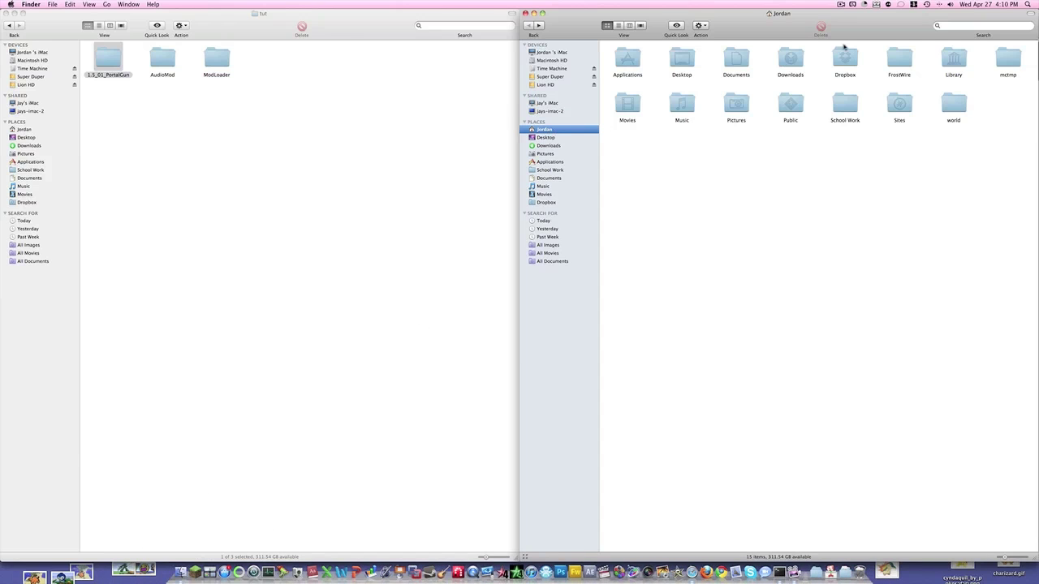
double_click(943, 59)
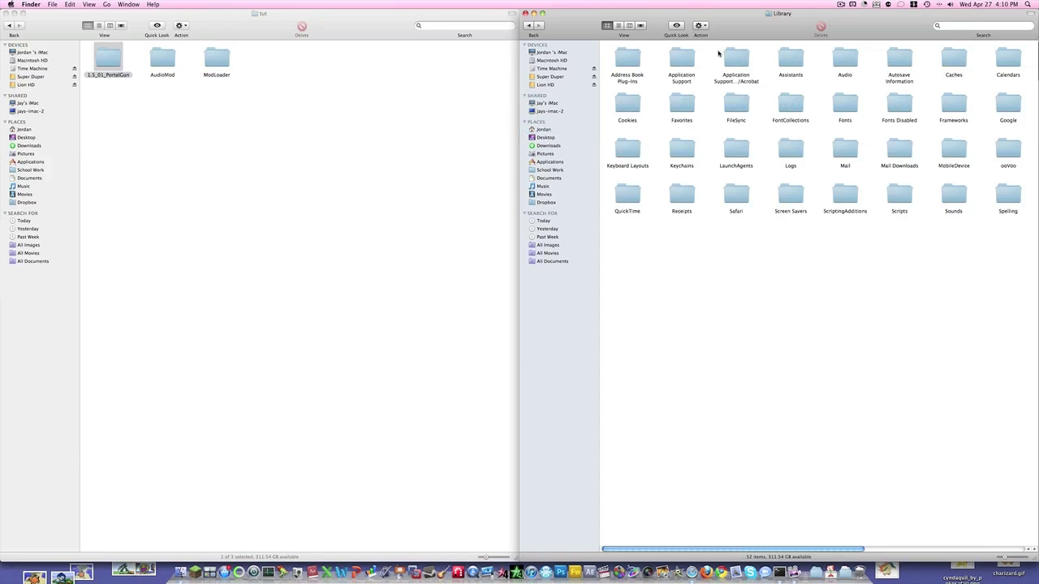
double_click(687, 61)
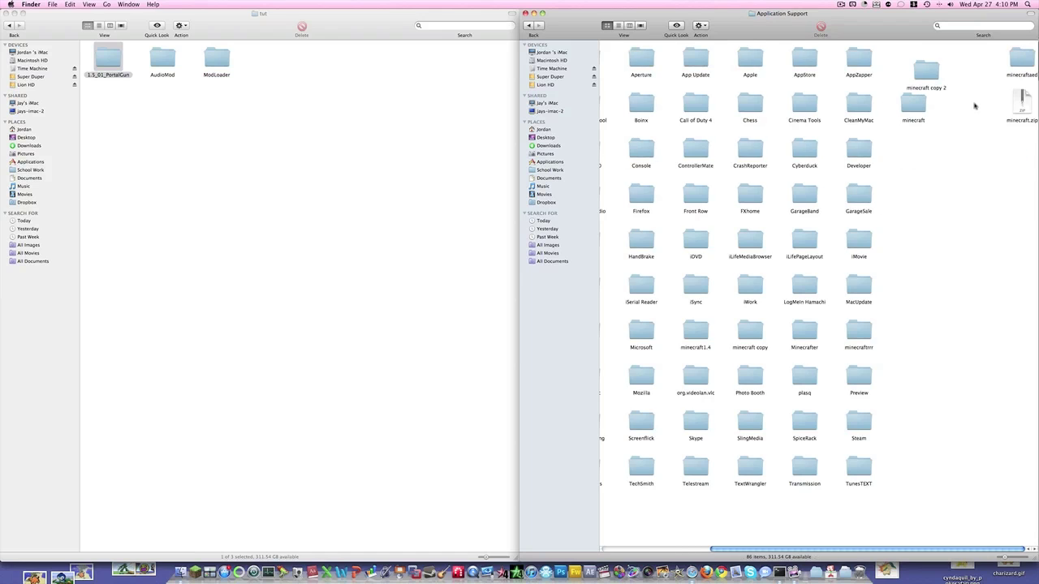
double_click(903, 110)
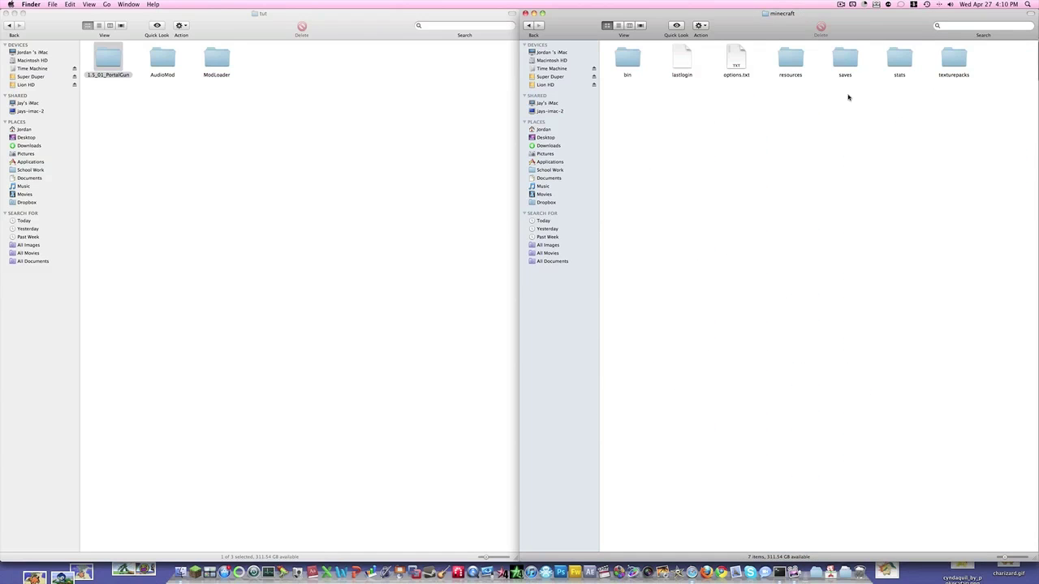
double_click(638, 65)
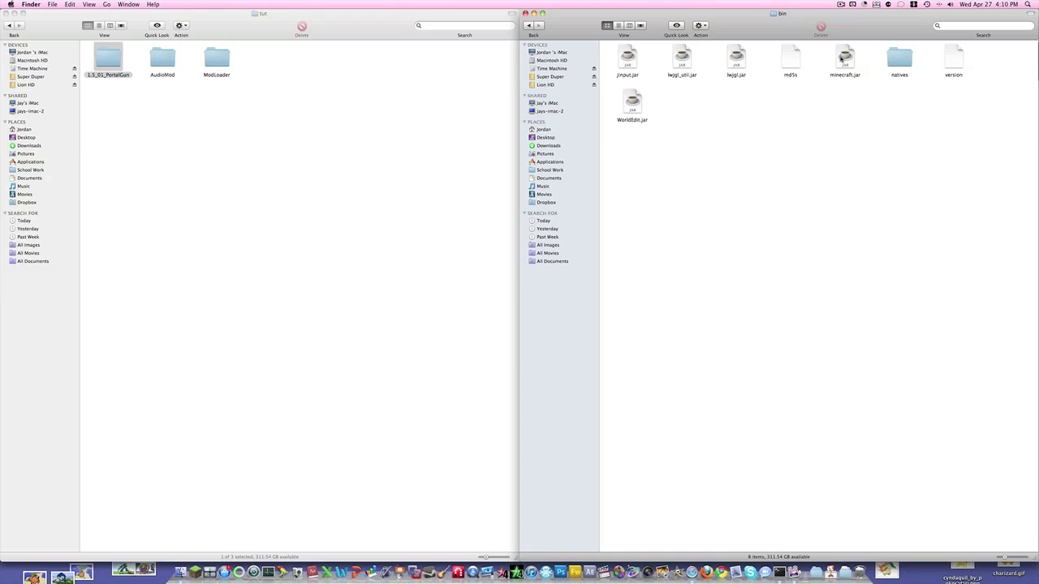
Step: Extract minecraft.jar with Archive Utility and place the extracted minecraft folder in the empty space below the jar file
left_click(845, 58)
right_click(849, 58)
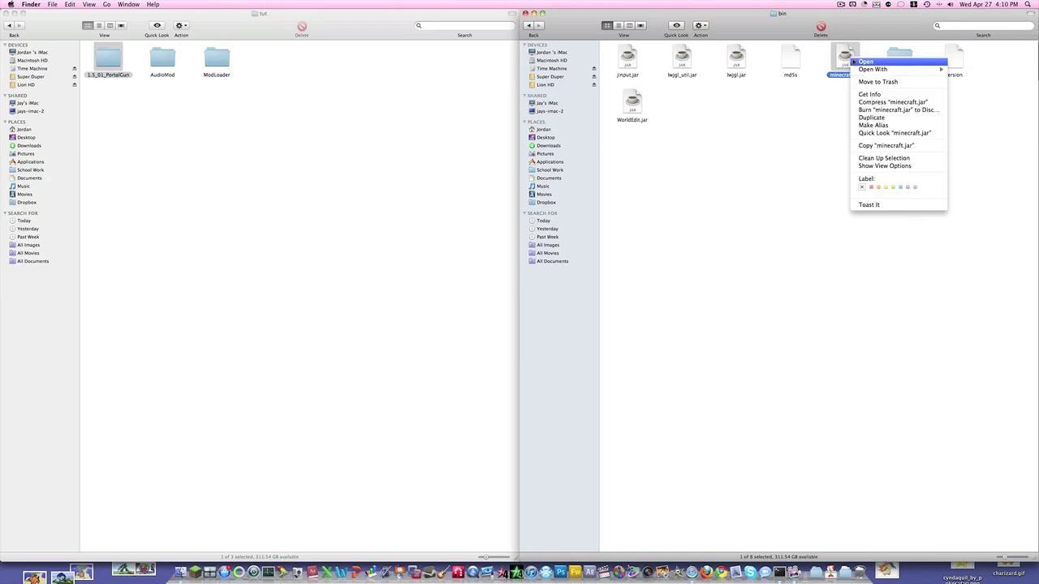
mouse_move(867, 69)
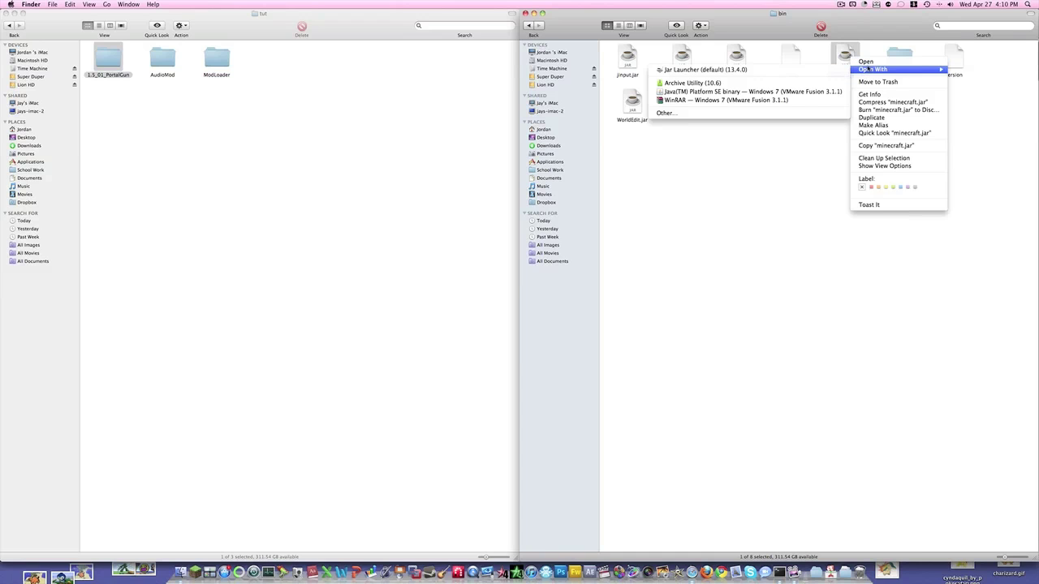
left_click(807, 84)
left_click(827, 108)
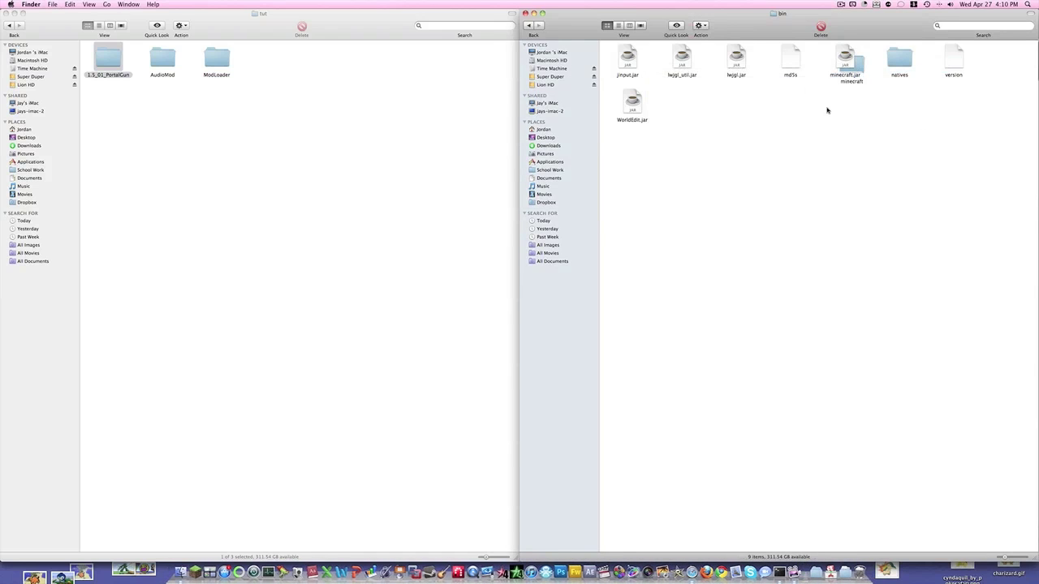
left_click_drag(857, 60, 841, 94)
left_click(854, 96)
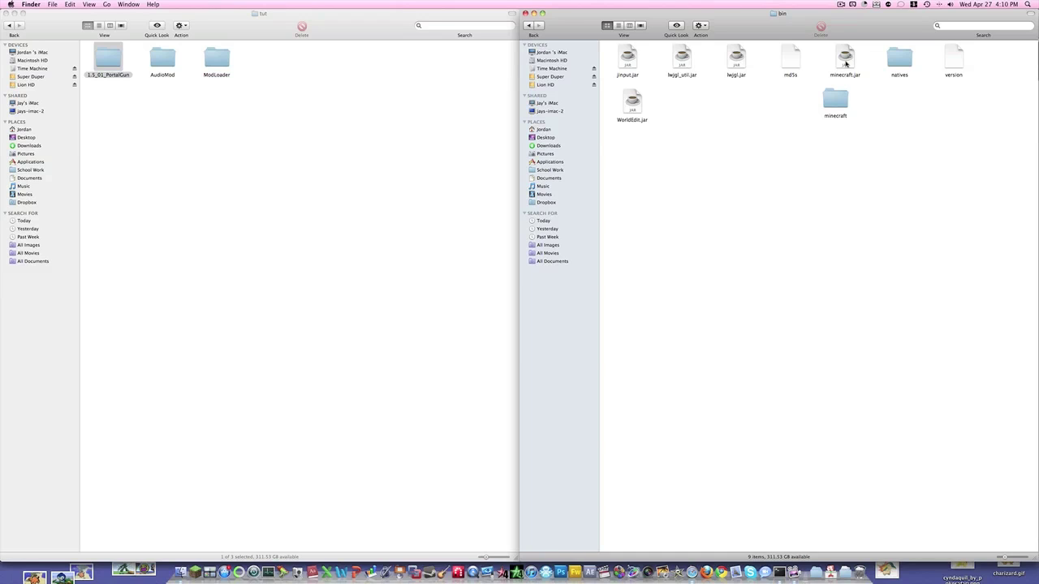
Step: Delete the original minecraft.jar file and rename the extracted minecraft folder as minecraft.jar
left_click(844, 64)
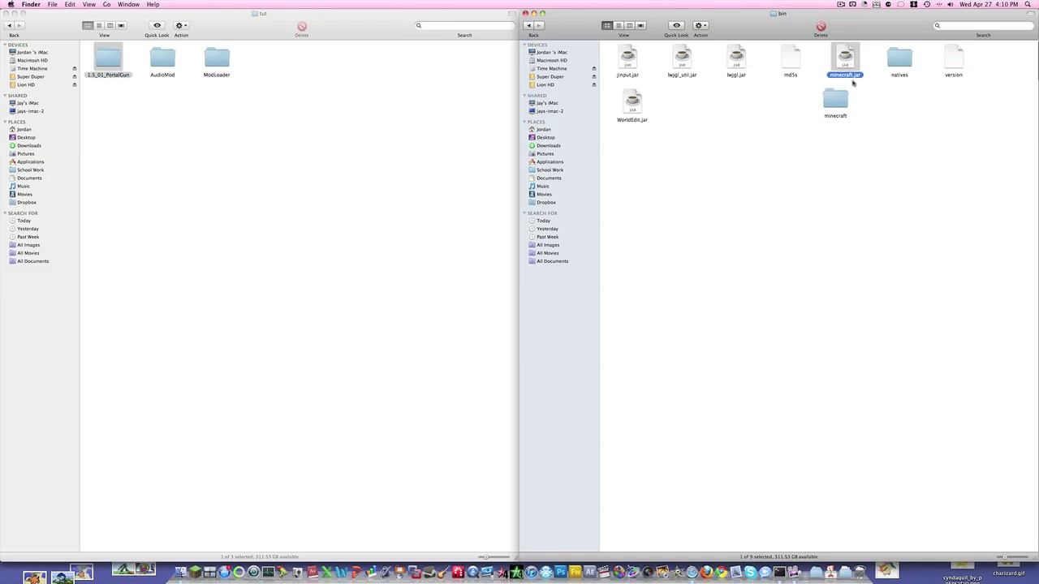
left_click(821, 26)
left_click(838, 103)
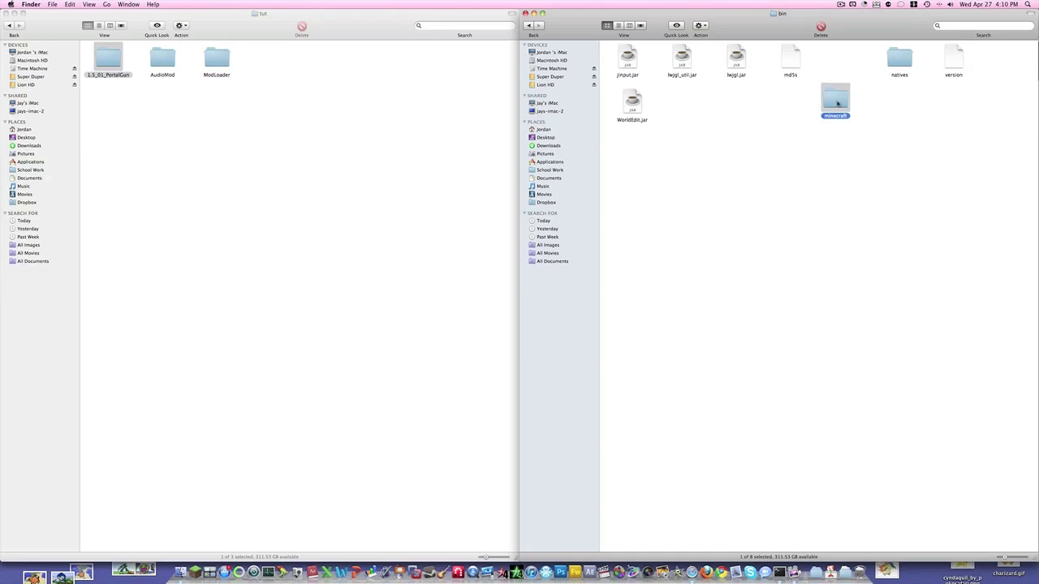
key("Return")
key("BackSpace")
key("super+z")
key("Right")
type(".jar")
key("Return")
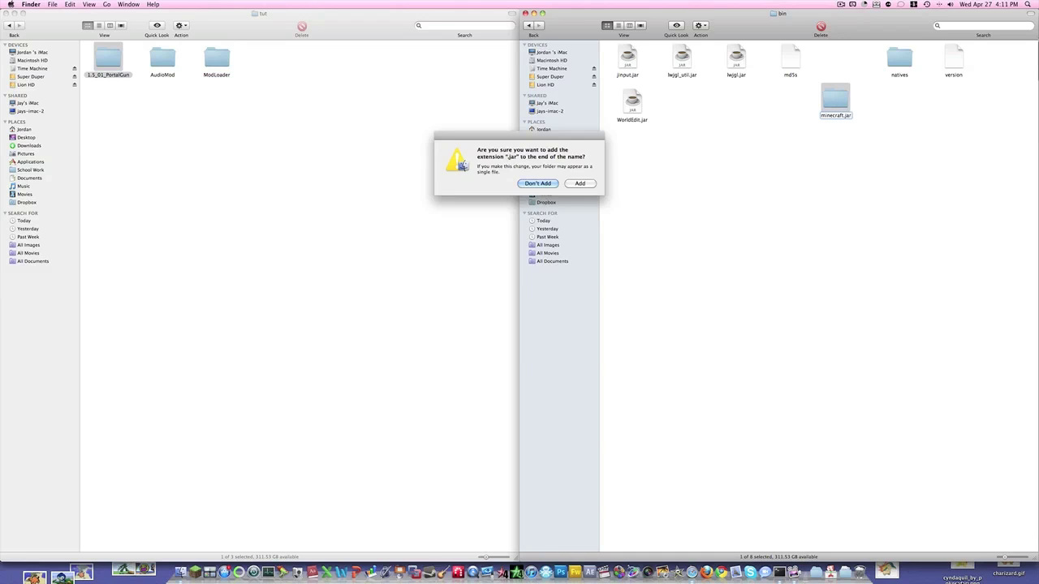
key("Return")
left_click(848, 152)
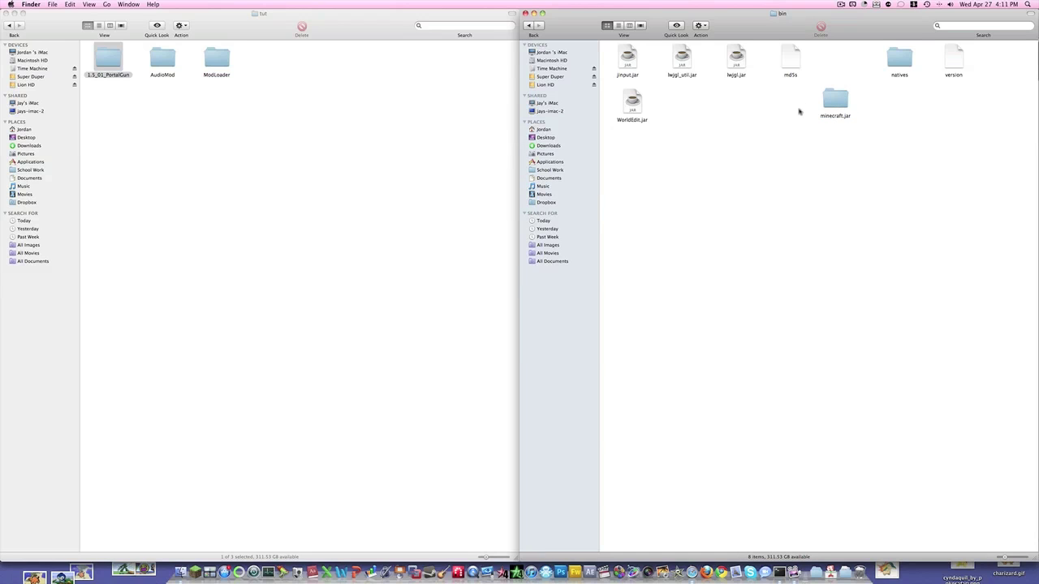
Step: Put all of the ModLoader folder's class files into the minecraft.jar folder, replacing every existing file of the same name
left_click(834, 108)
double_click(833, 108)
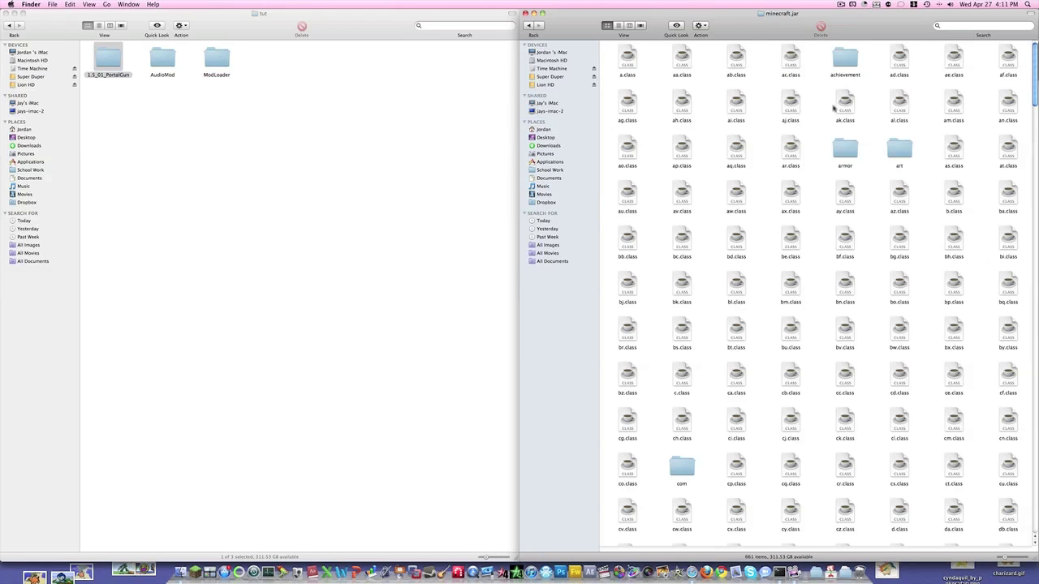
left_click(277, 92)
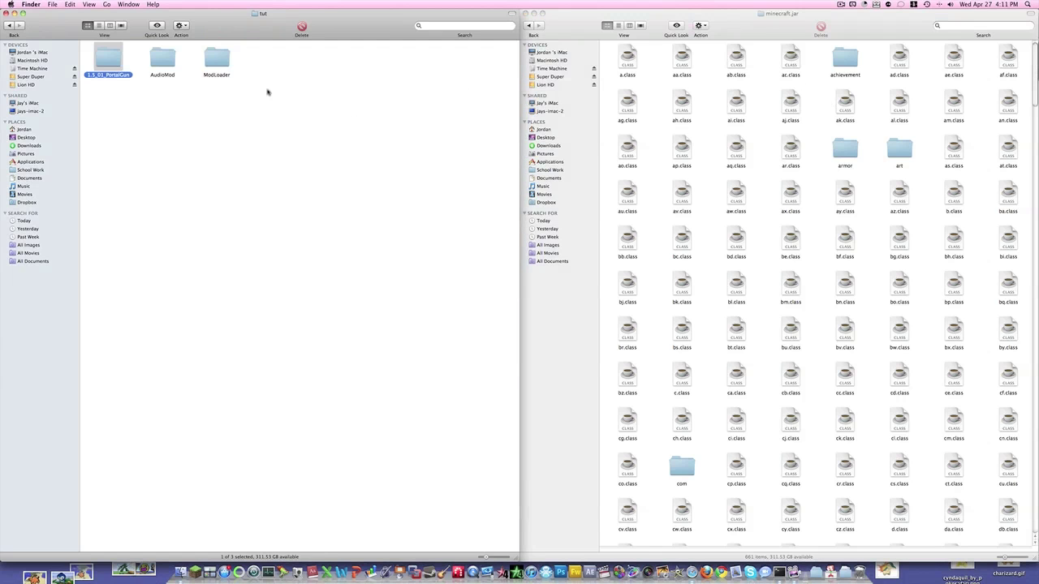
left_click(224, 66)
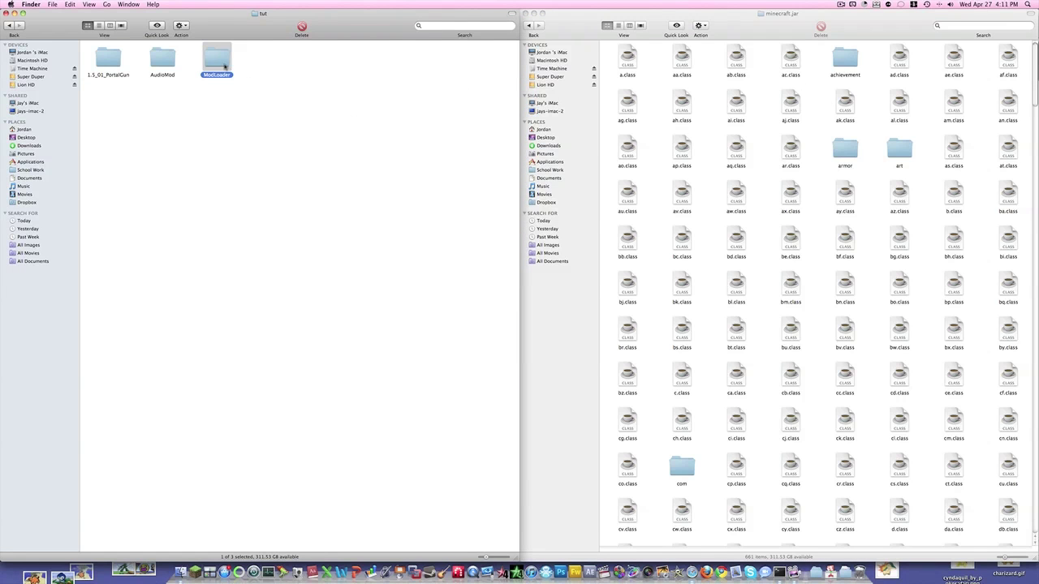
double_click(224, 67)
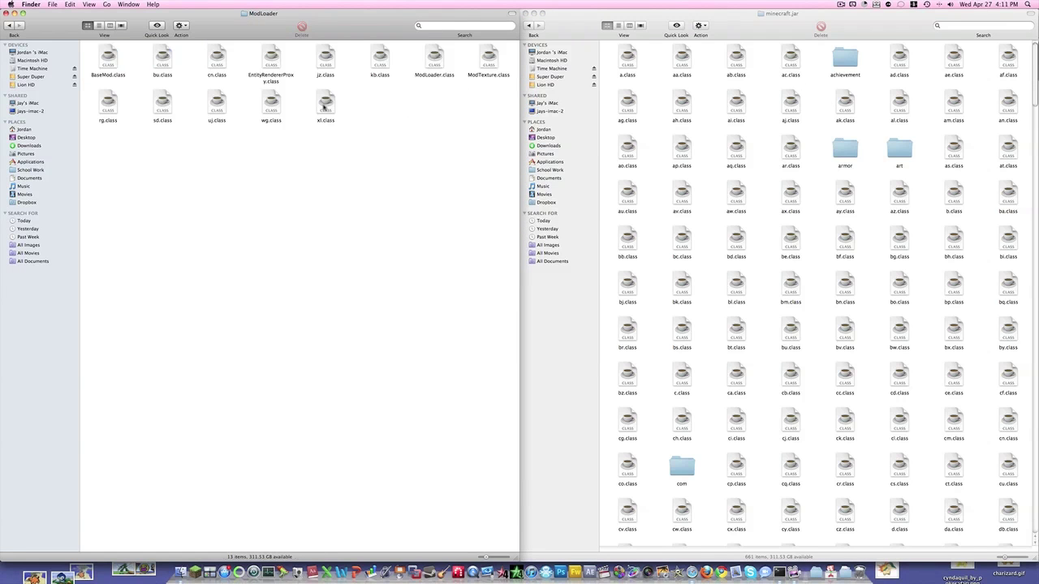
key("super+a")
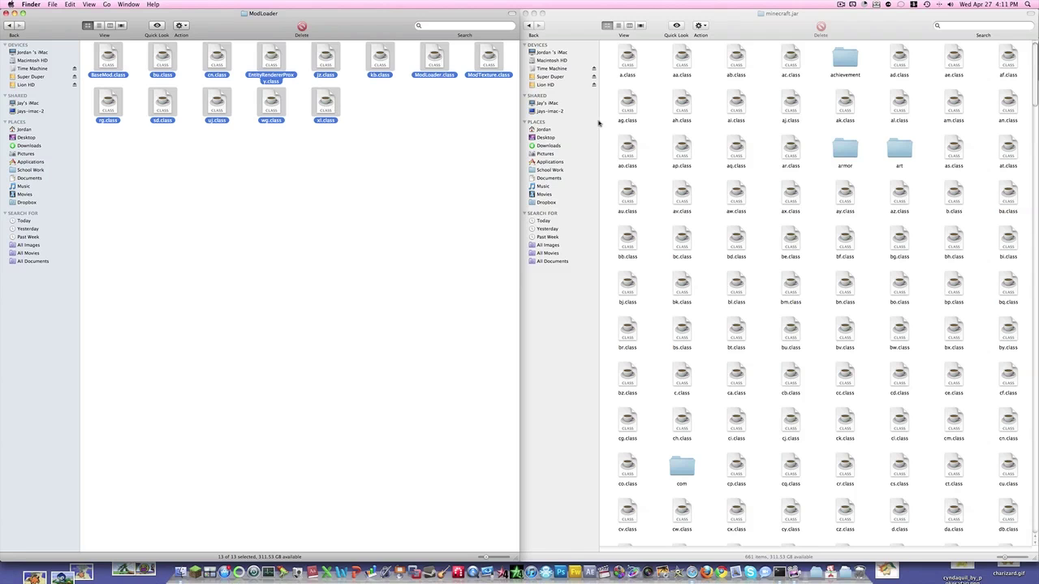
left_click(645, 123)
key("super+v")
left_click(429, 57)
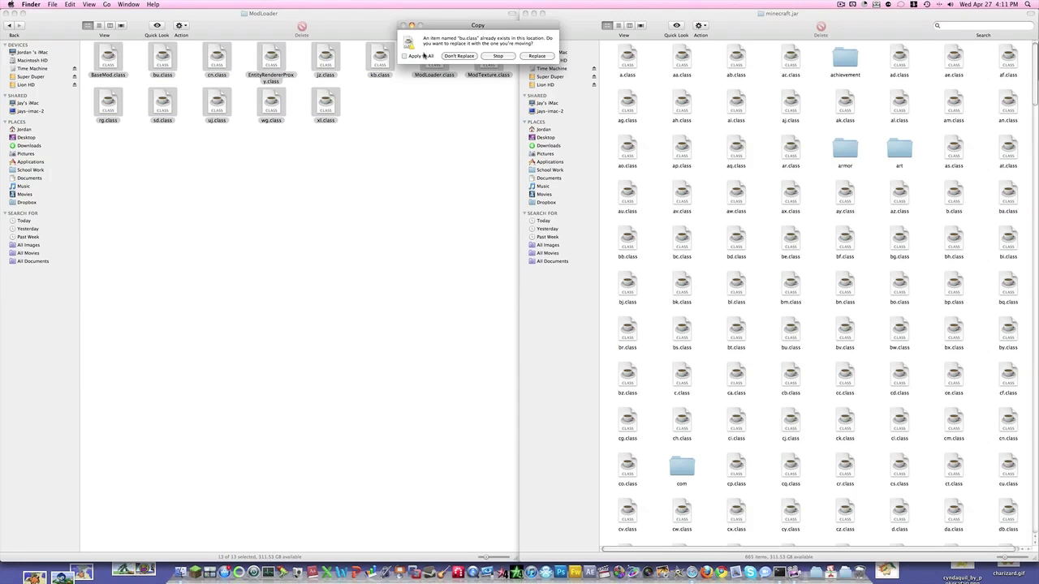
left_click(527, 62)
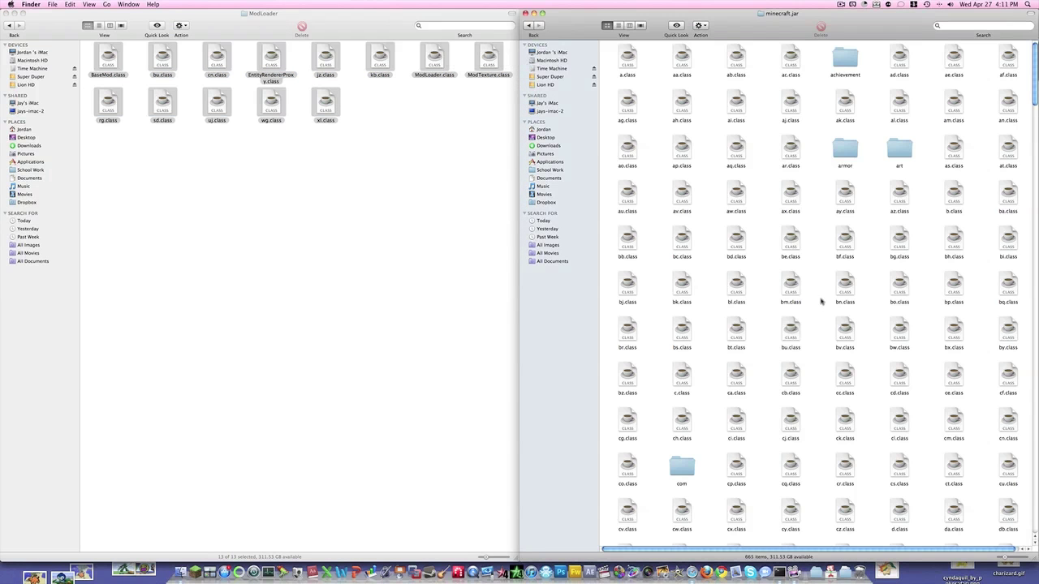
Step: Move xe.class and the ibxm folder from AudioMod into the minecraft.jar folder, replacing the existing xe.class
left_click(11, 26)
double_click(171, 57)
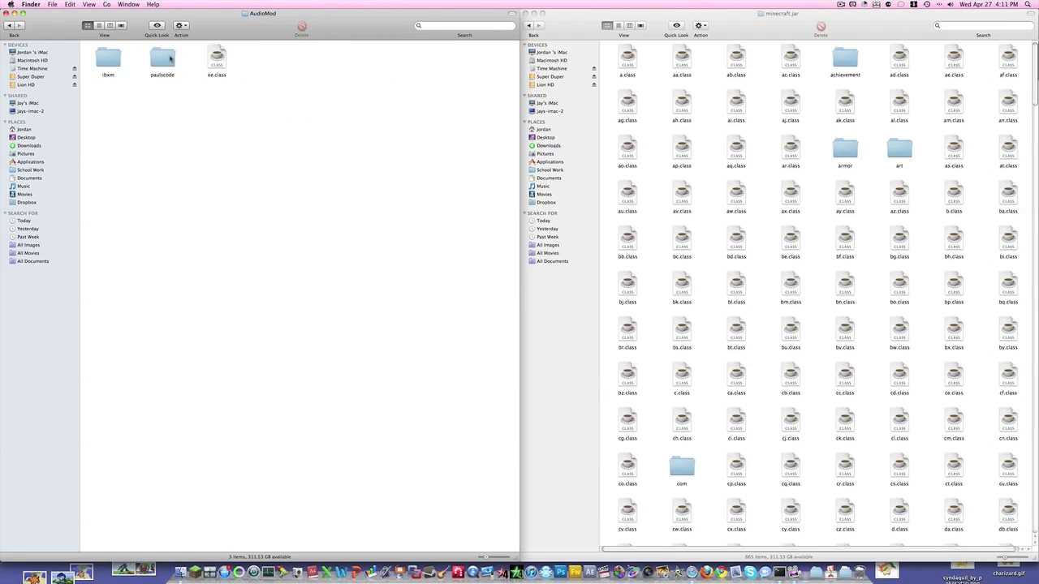
left_click(216, 58)
left_click_drag(214, 57, 651, 124)
left_click(539, 63)
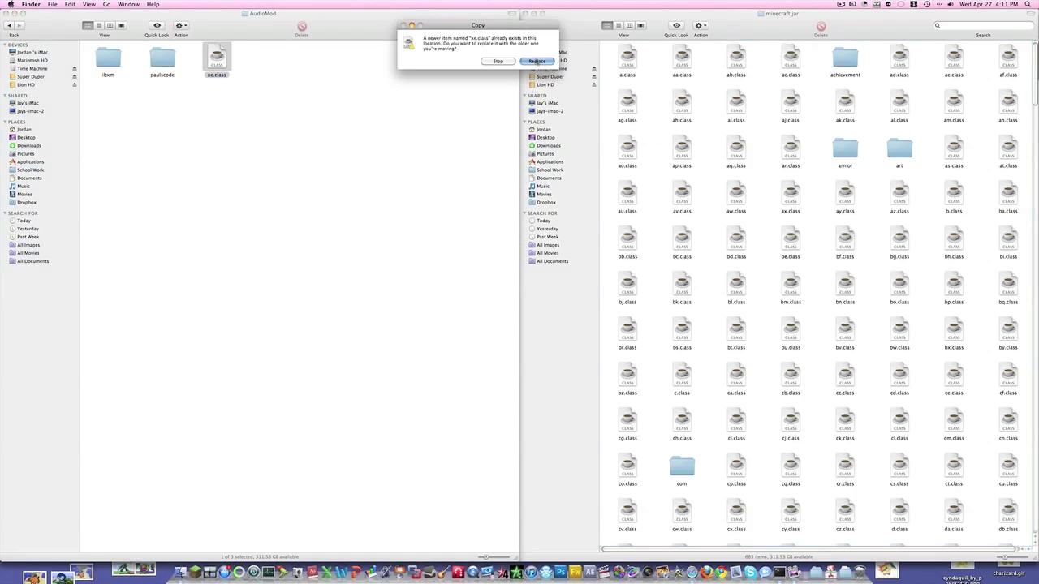
left_click_drag(114, 65, 703, 135)
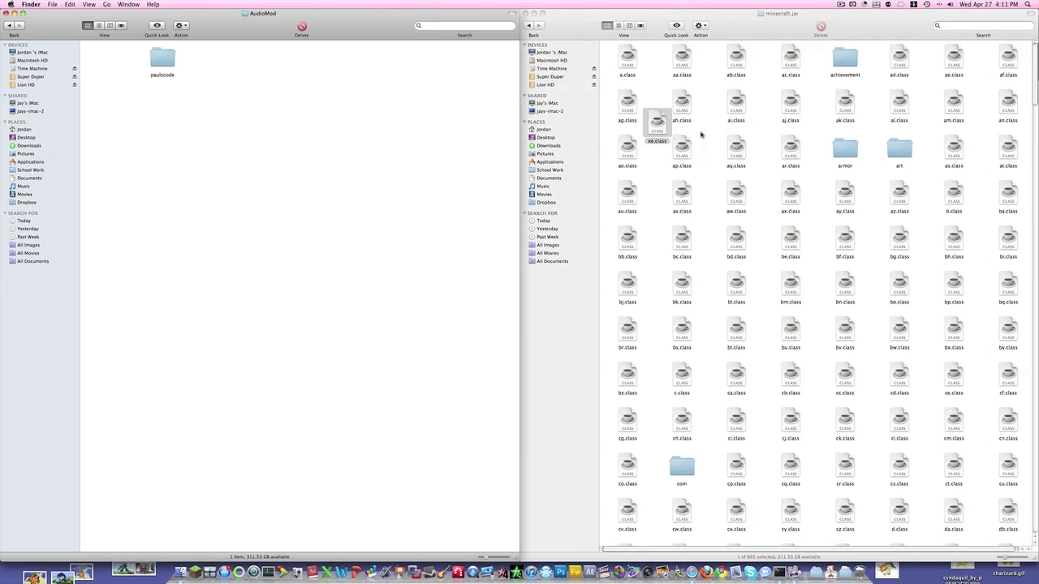
Step: Find the paulscode folder inside the minecraft.jar folder and open it
scroll(832, 177, "down", 1)
scroll(832, 177, "down", 15)
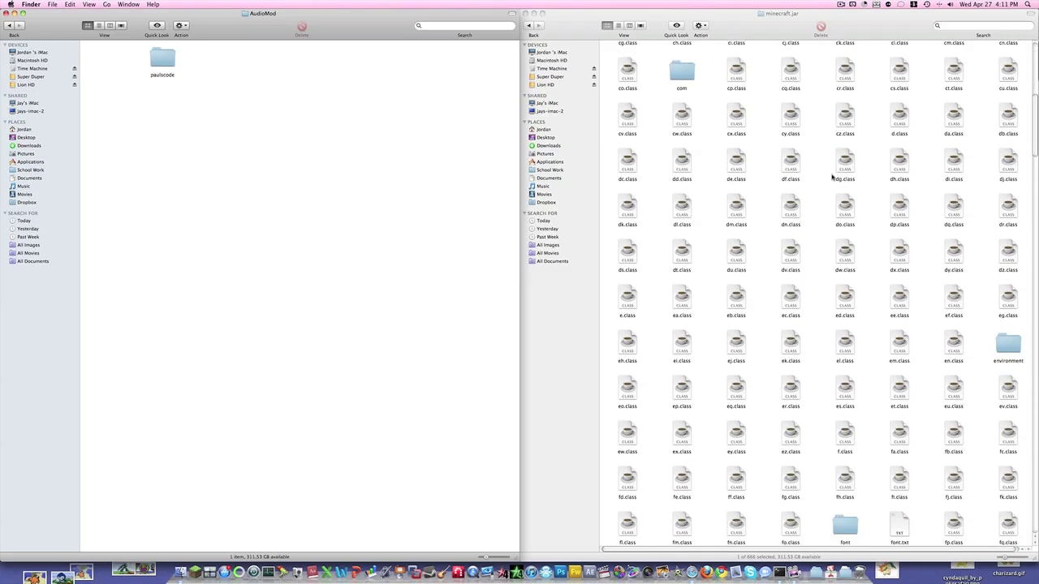
scroll(832, 177, "down", 15)
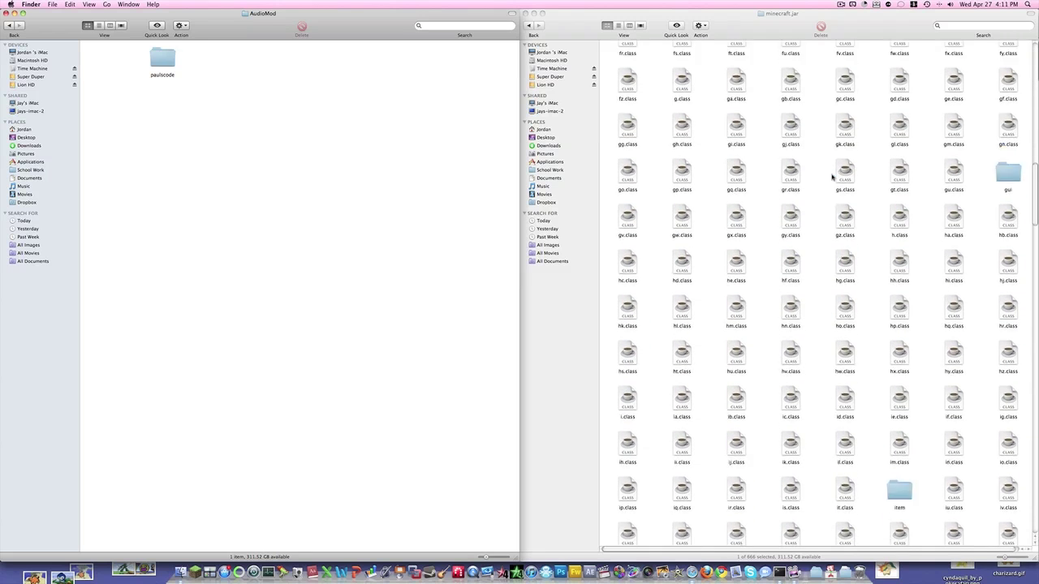
scroll(832, 177, "down", 10)
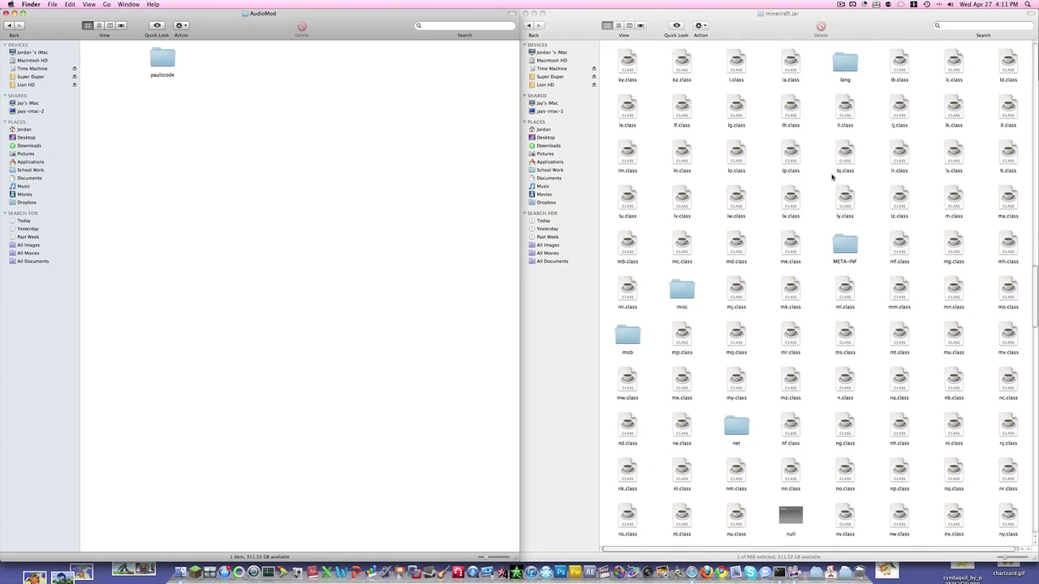
scroll(832, 177, "down", 5)
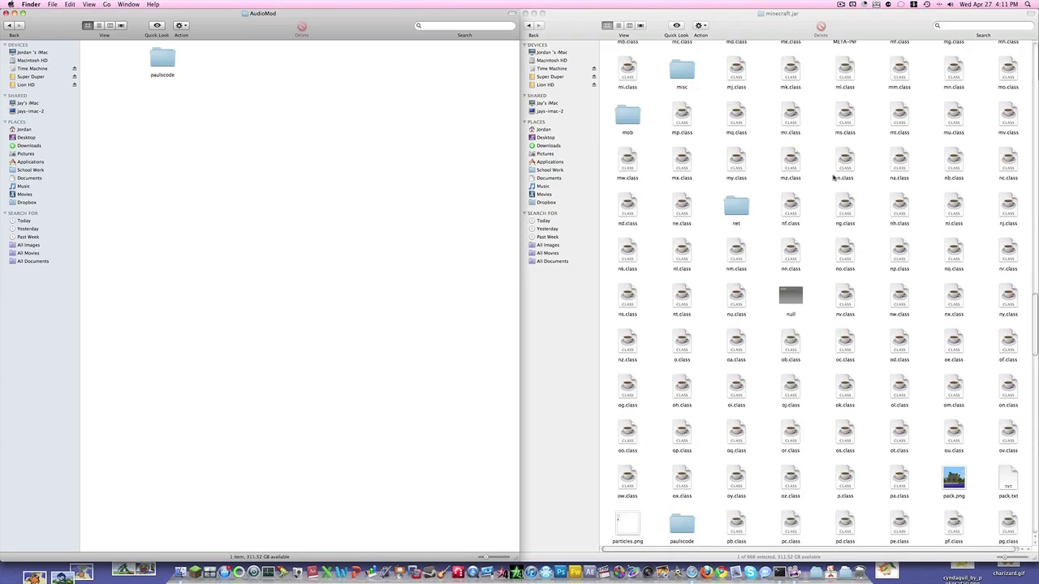
left_click(682, 419)
double_click(681, 420)
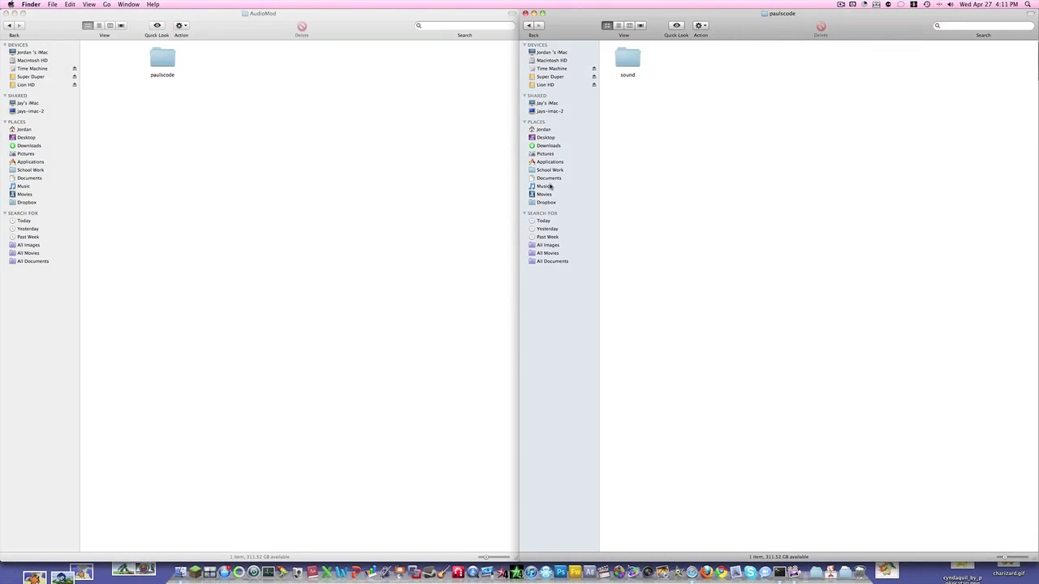
Step: Move CodecIBXM.class from AudioMod's paulscode/sound/codecs folder into the matching sound/codecs folder inside minecraft.jar
left_click(165, 60)
double_click(165, 60)
double_click(117, 60)
left_click(118, 60)
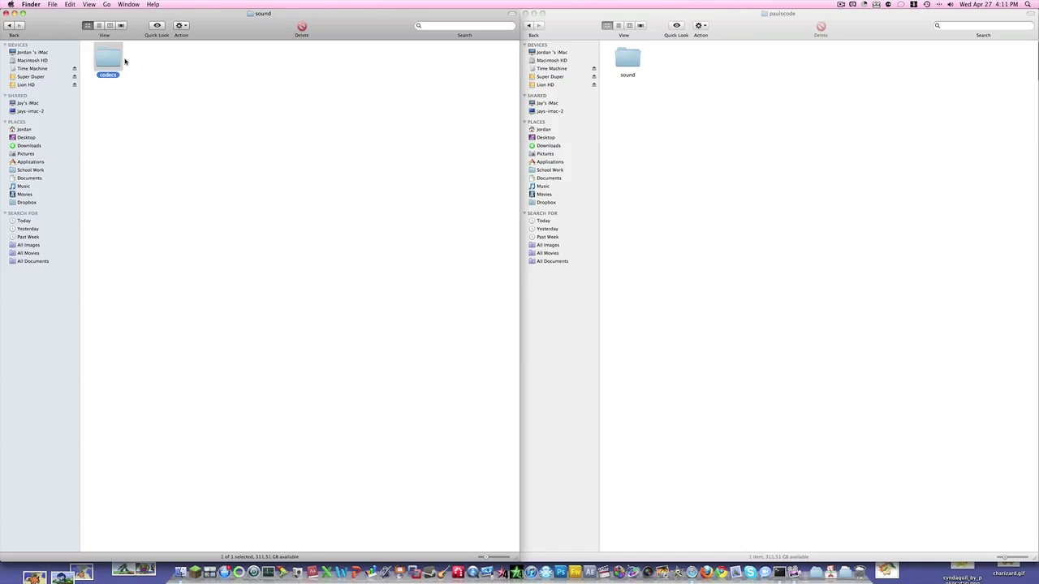
double_click(118, 60)
double_click(635, 55)
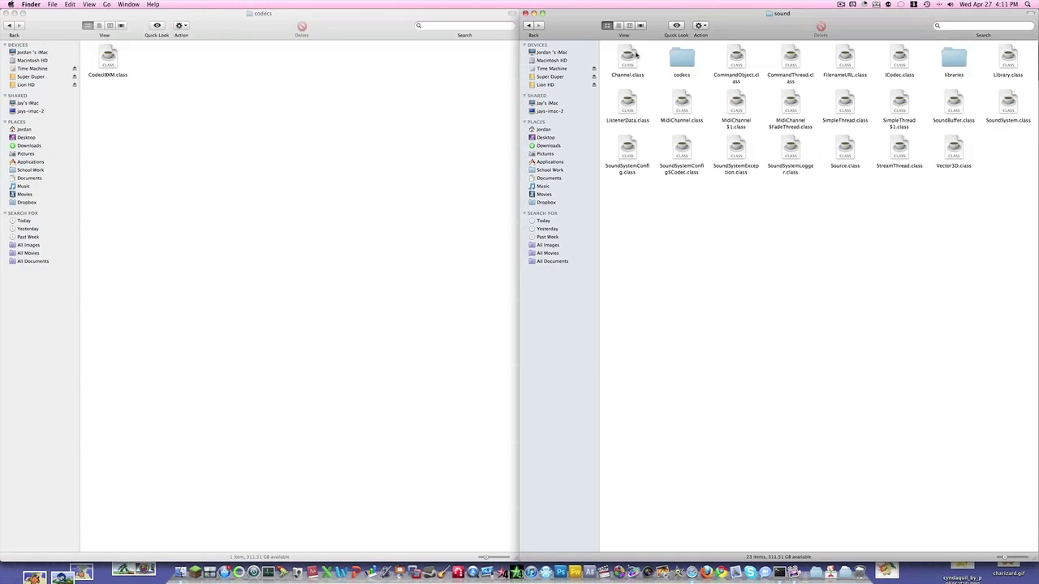
double_click(680, 58)
left_click(194, 86)
left_click_drag(203, 81, 737, 78)
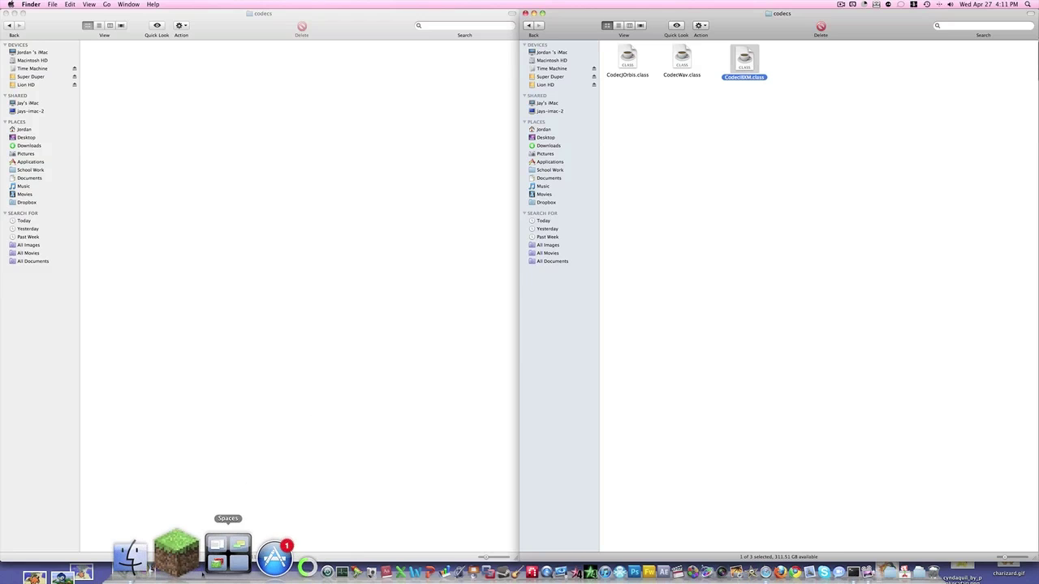
Step: Launch Minecraft full-size with the saved login and load the singleplayer world named "world"
left_click(186, 556)
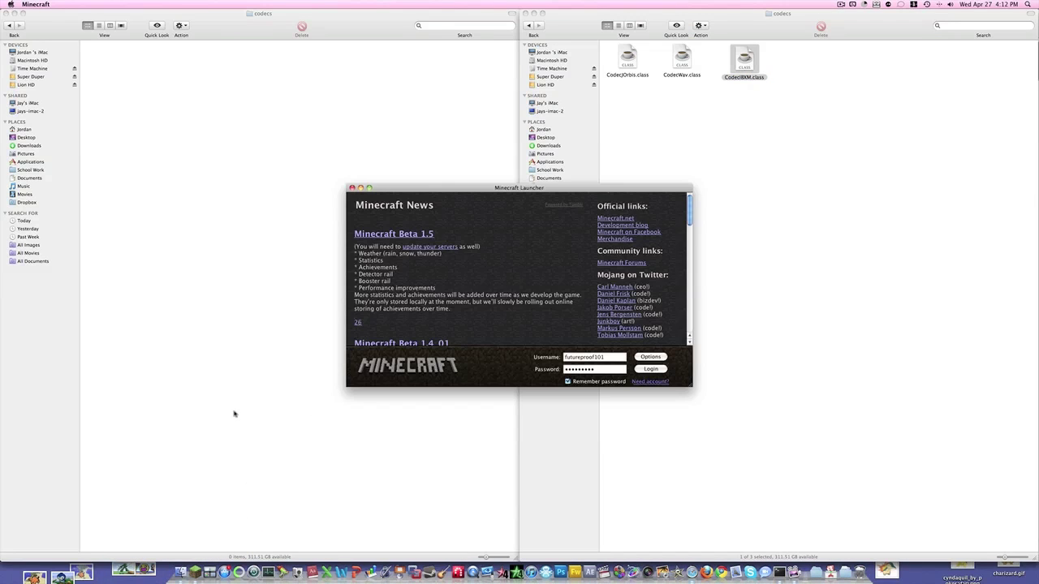
left_click_drag(526, 188, 533, 18)
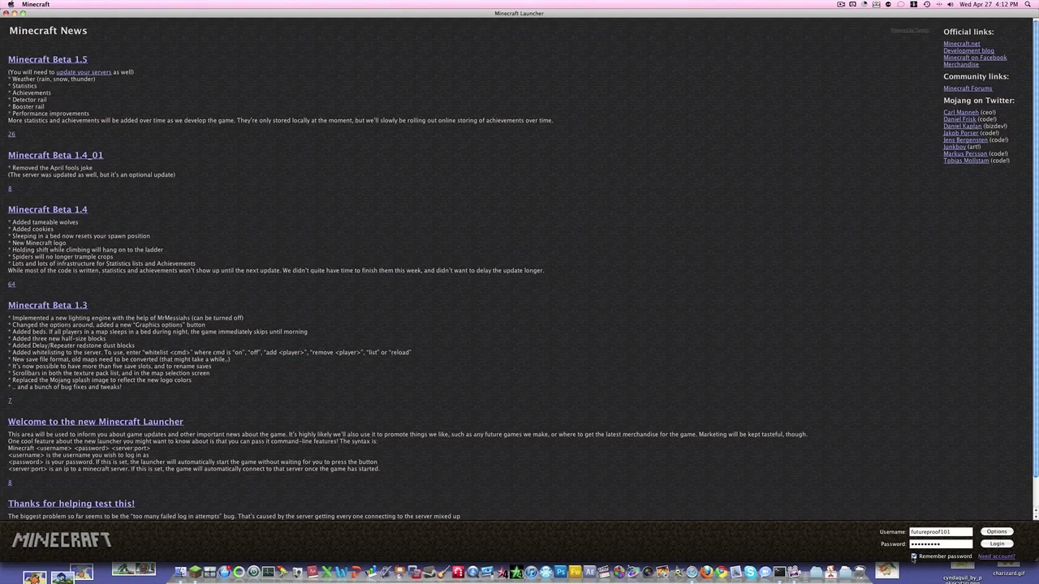
left_click(1007, 544)
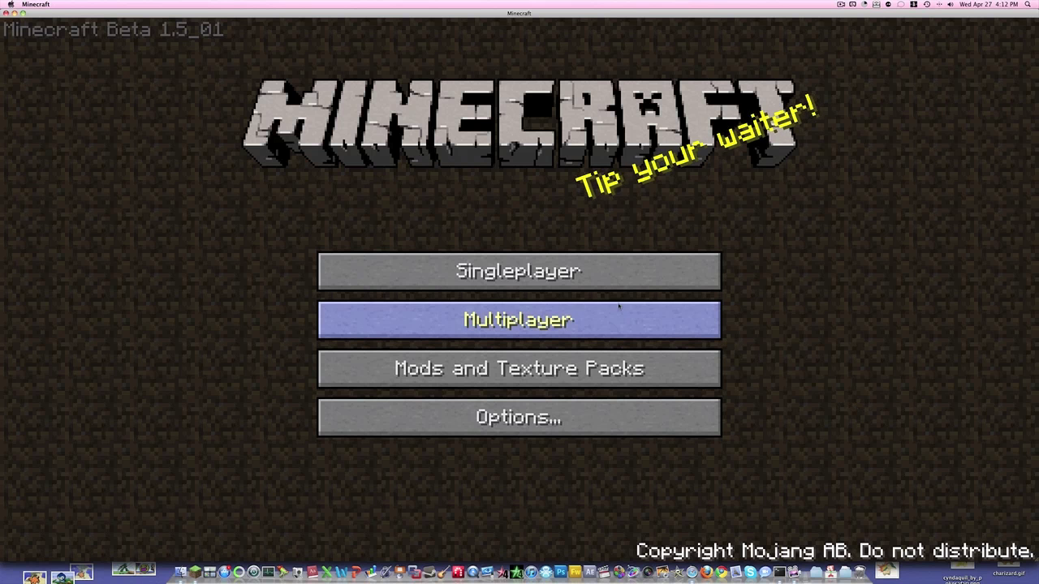
left_click(535, 281)
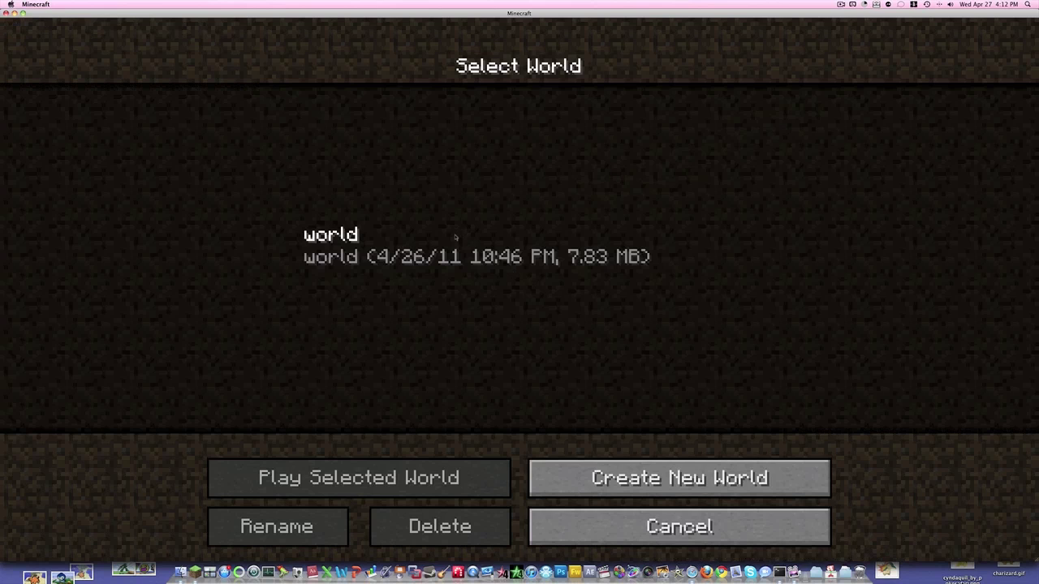
left_click(481, 259)
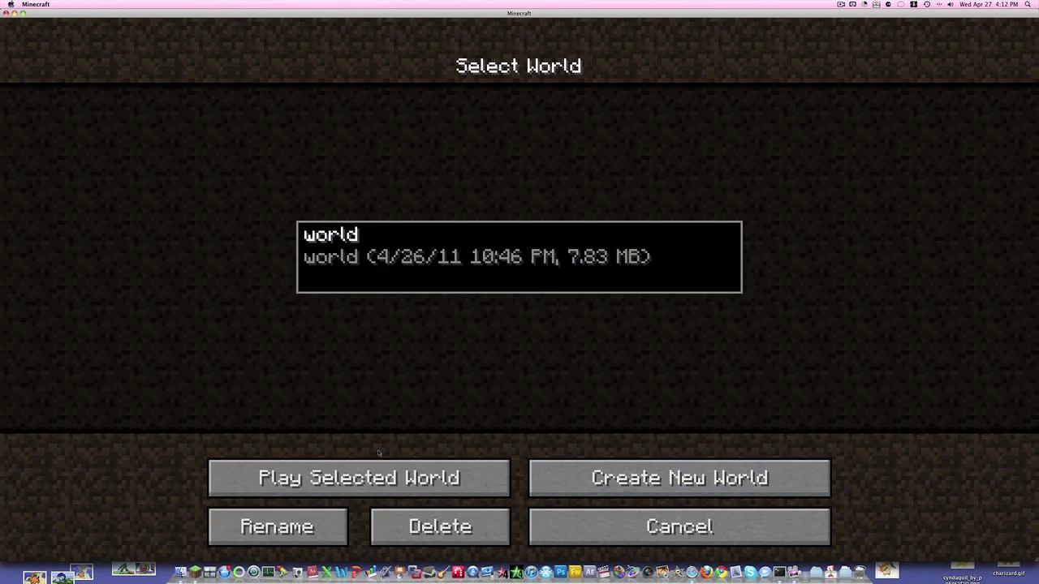
left_click(410, 487)
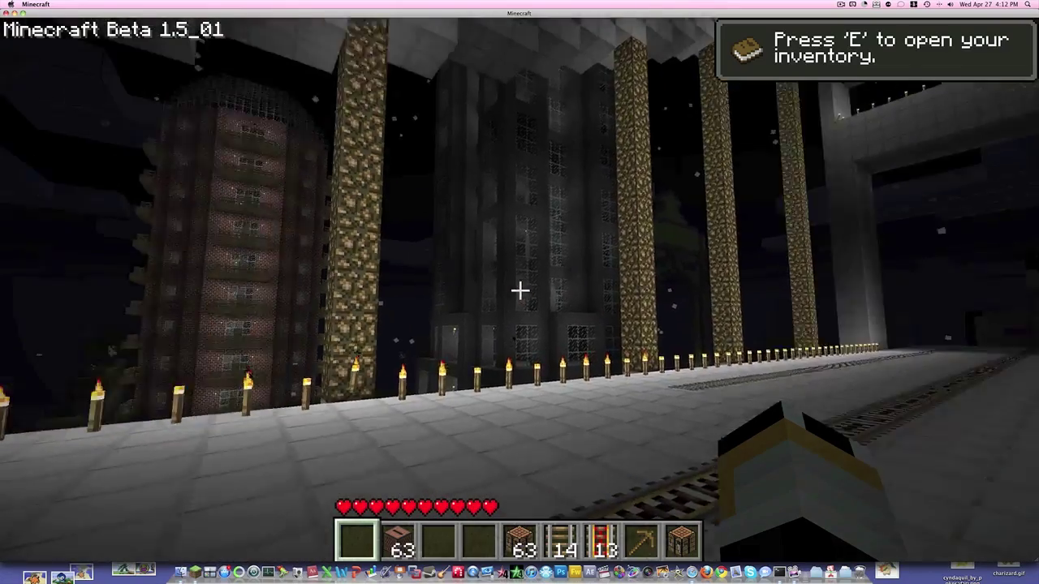
Step: Save the world, return to the title screen and quit Minecraft
key("Escape")
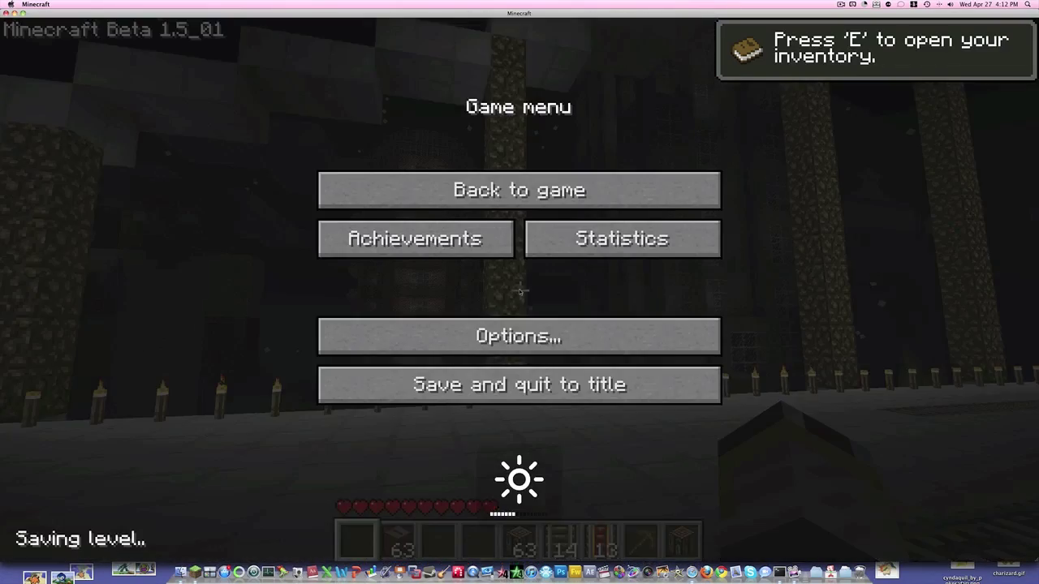
left_click(519, 385)
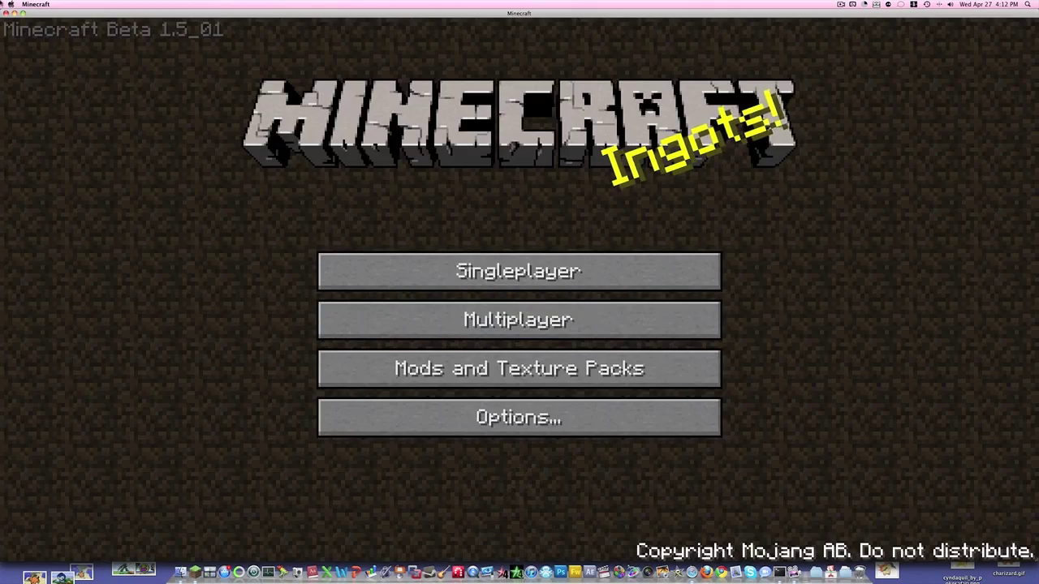
key("super+q")
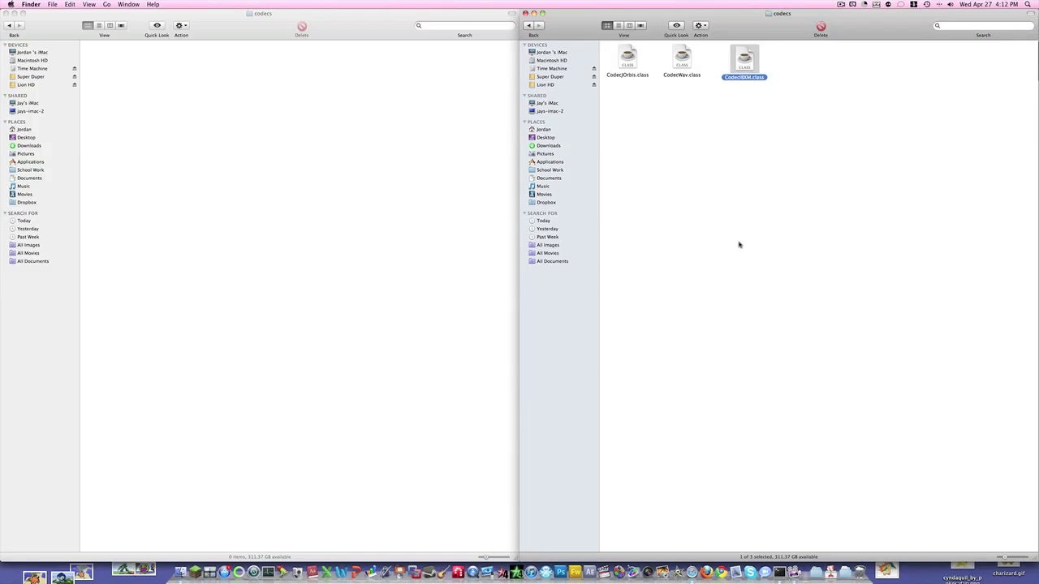
Step: Go back from Minecraft's codecs folder through minecraft.jar and bin to the main minecraft folder
left_click(739, 244)
left_click(529, 25)
left_click(528, 25)
left_click(528, 25)
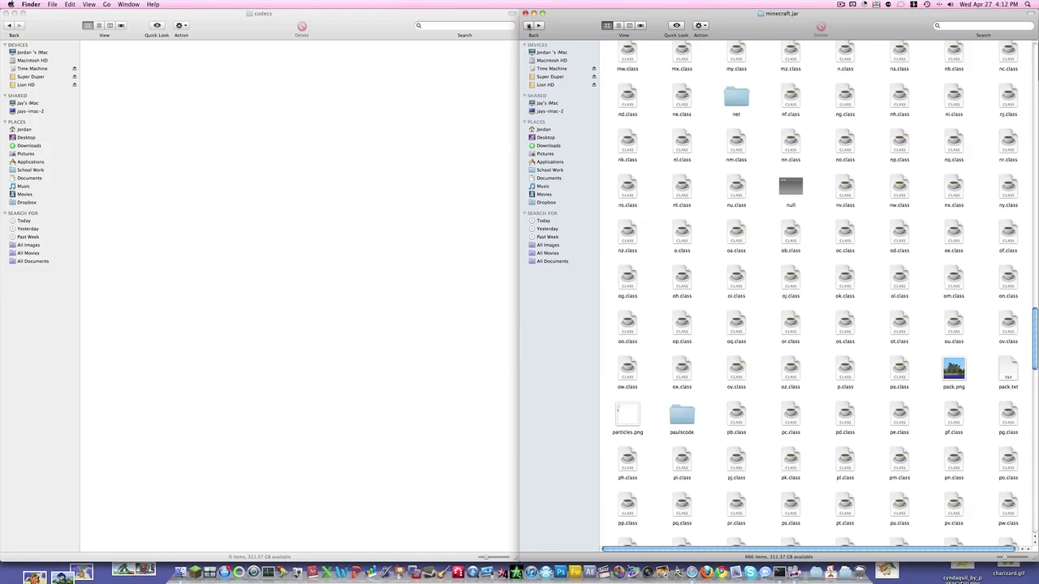
left_click(528, 25)
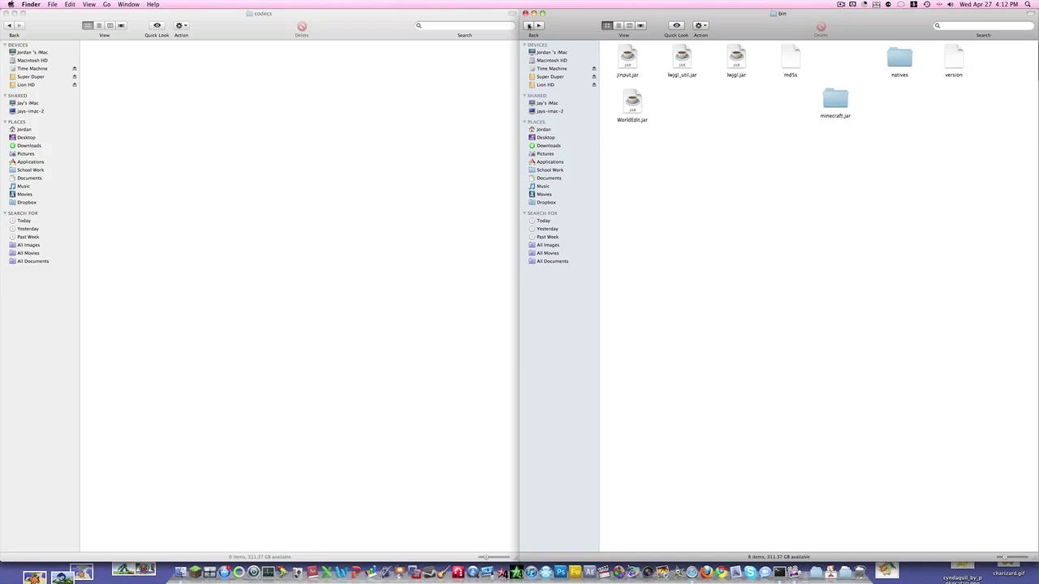
left_click(528, 25)
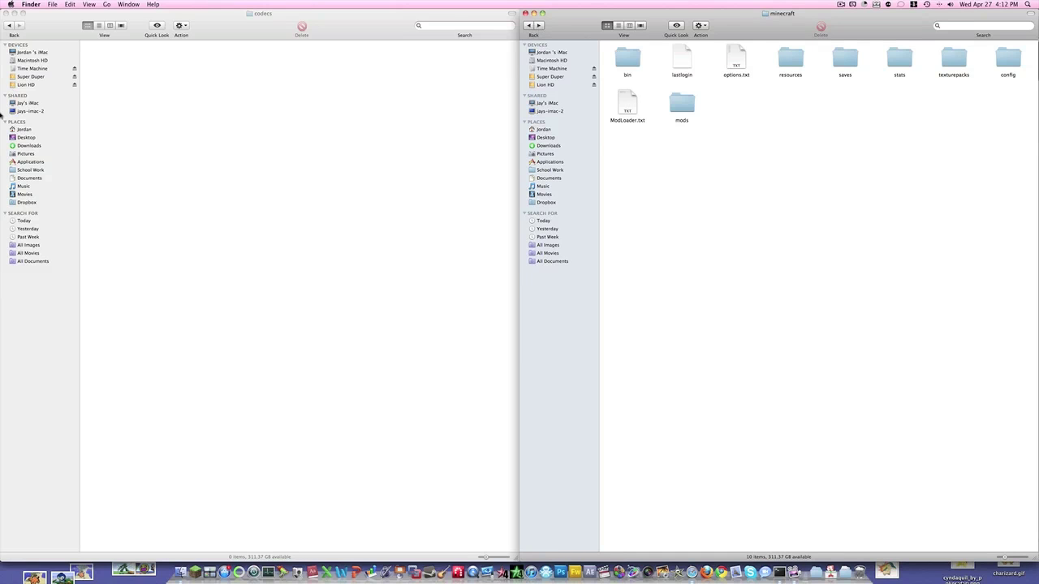
Step: Leave AudioMod's codecs folder in the other Finder window and open the 1.5_01_PortalGun folder
left_click(2, 35)
left_click(11, 26)
left_click(10, 25)
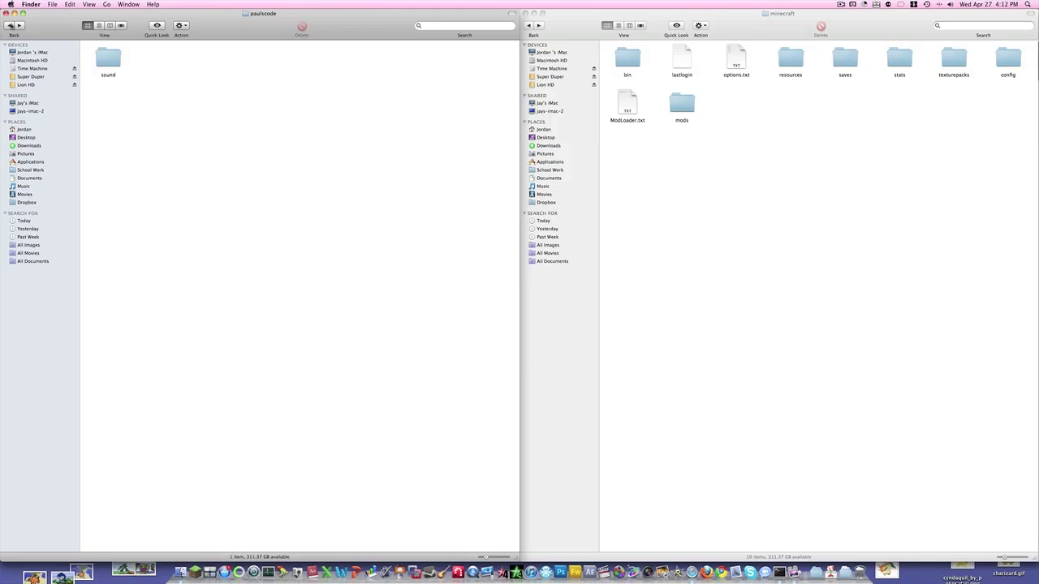
left_click(11, 25)
left_click(10, 25)
double_click(105, 61)
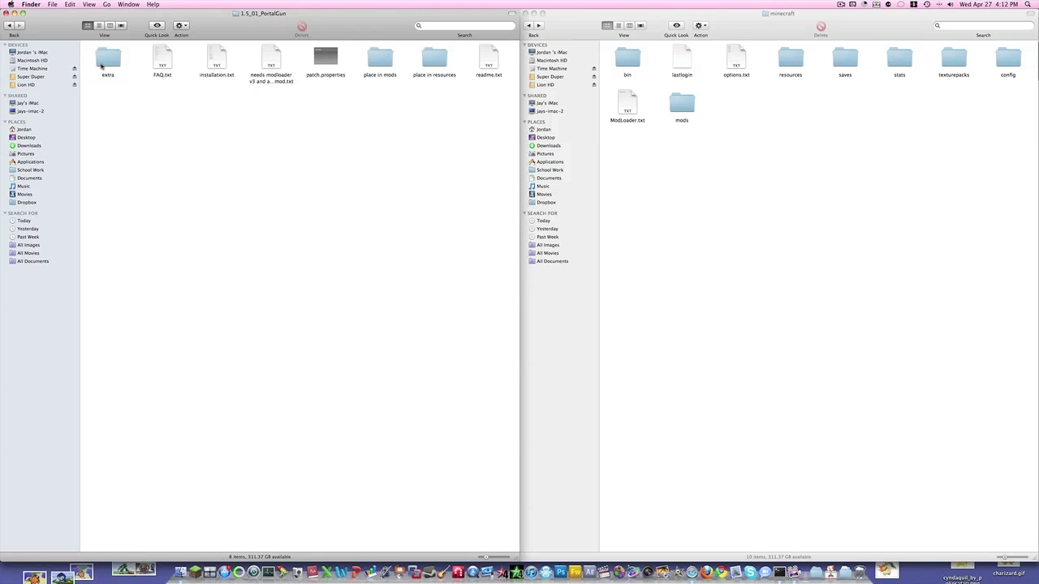
Step: Move mod_PortalGun.properties and the portalgun1.5_01v1.zip file from "place in mods" into Minecraft's mods folder
double_click(382, 57)
double_click(682, 103)
left_click_drag(243, 83, 628, 66)
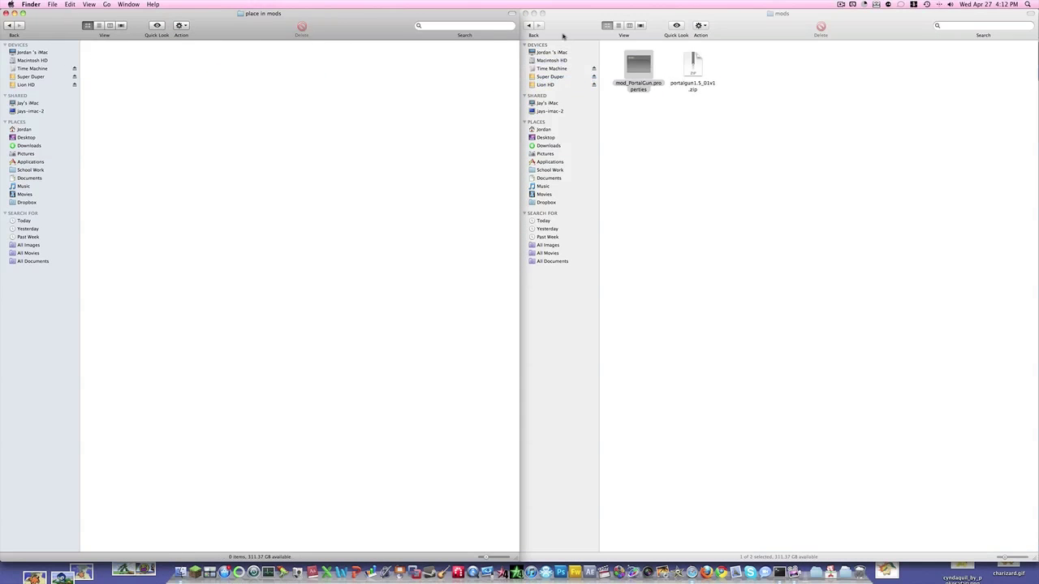
Step: Open the mod folder inside "place in resources" alongside the matching mod folder in Minecraft's resources folder
left_click(527, 26)
left_click(10, 26)
left_click(908, 119)
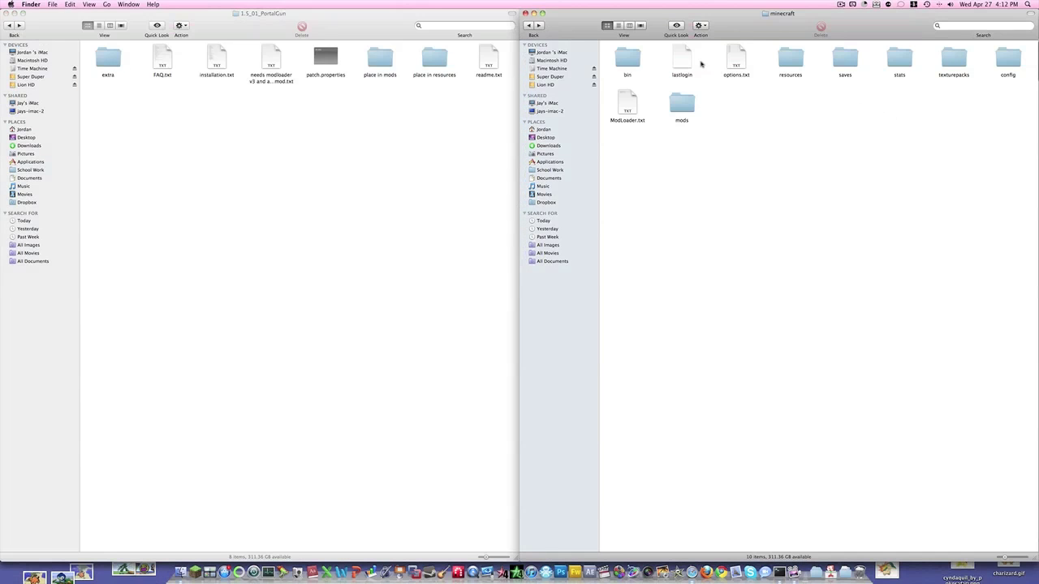
left_click(394, 121)
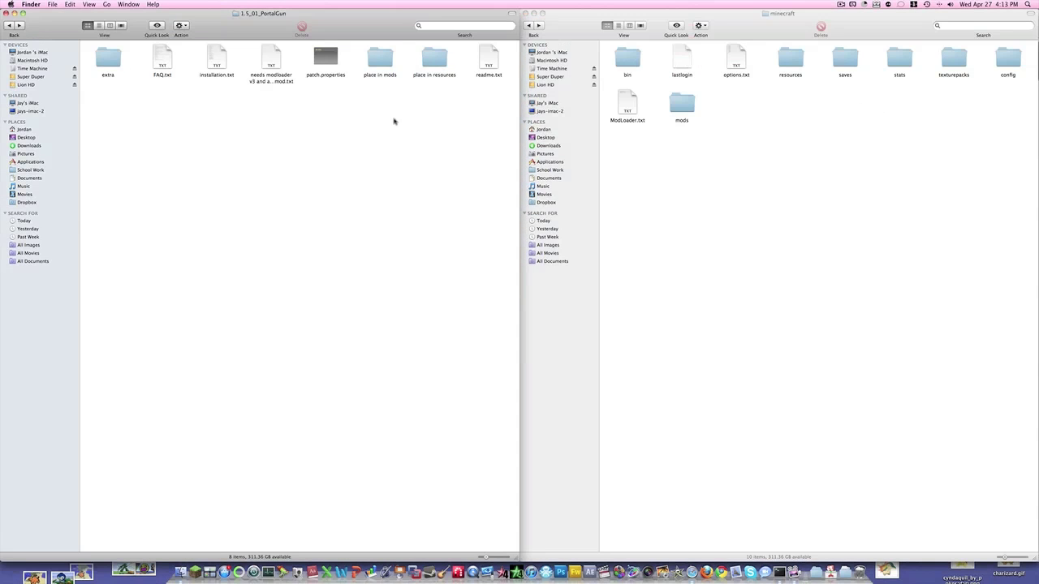
double_click(434, 59)
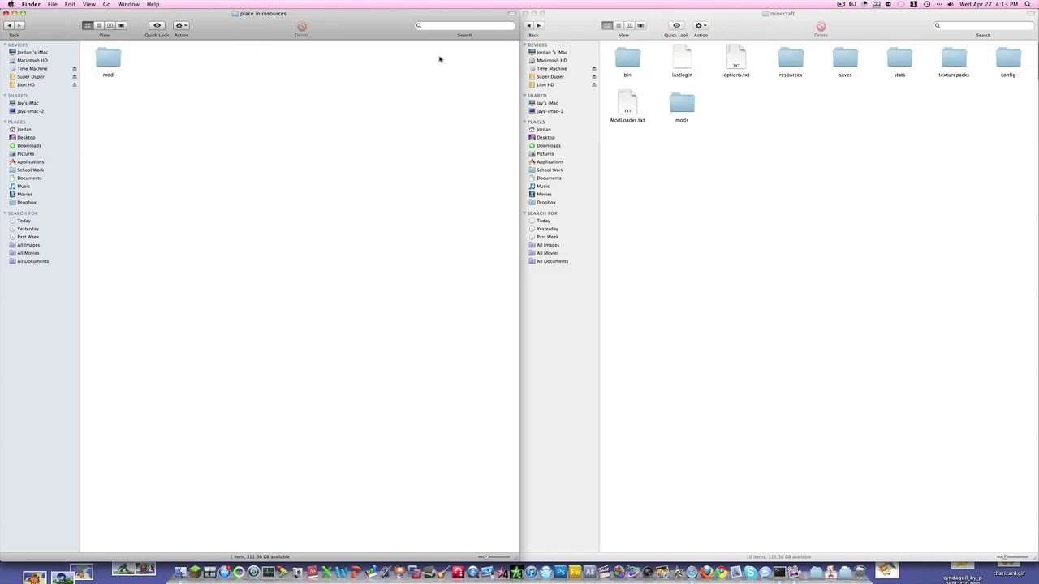
double_click(775, 65)
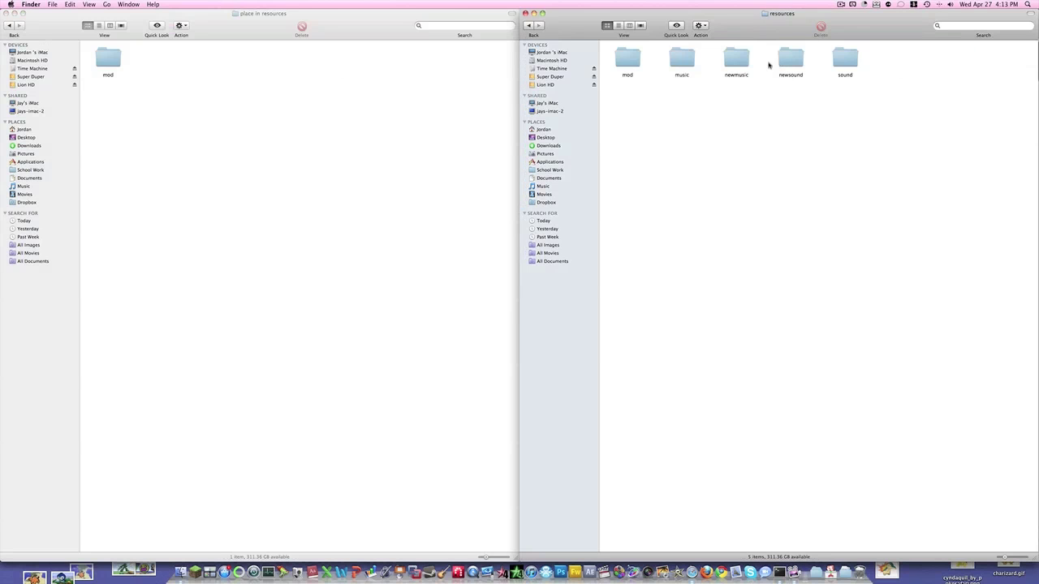
double_click(628, 65)
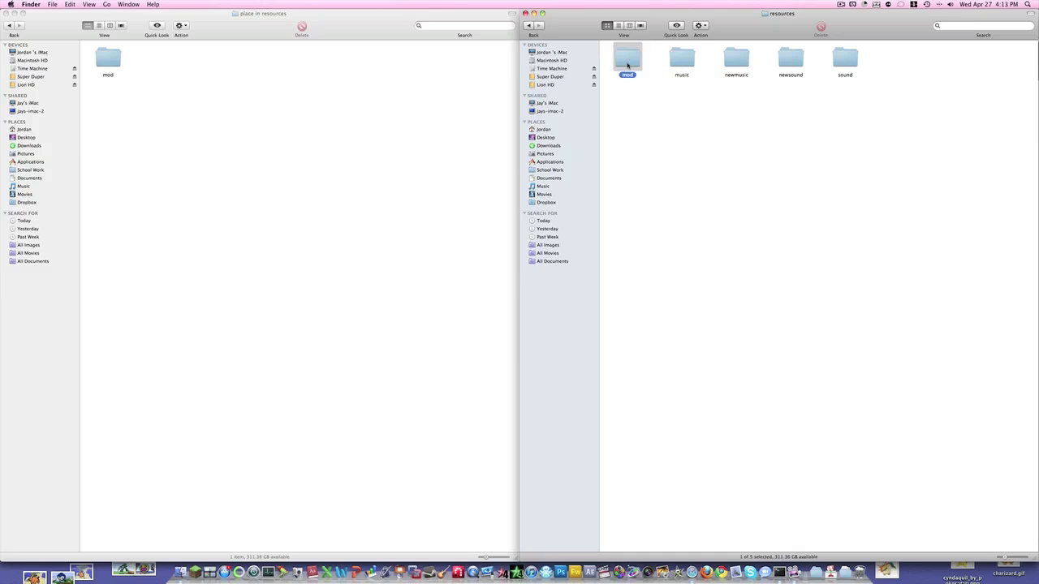
double_click(98, 62)
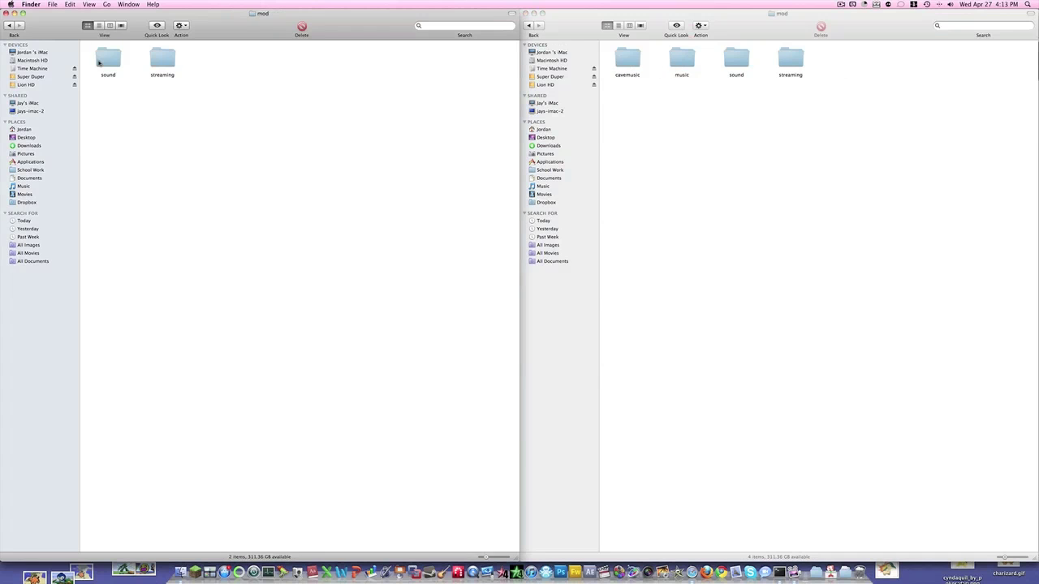
Step: Move the contents of the Portal Gun streaming and sound folders into the matching folders in Minecraft's resources/mod
double_click(161, 58)
left_click_drag(108, 58, 792, 65)
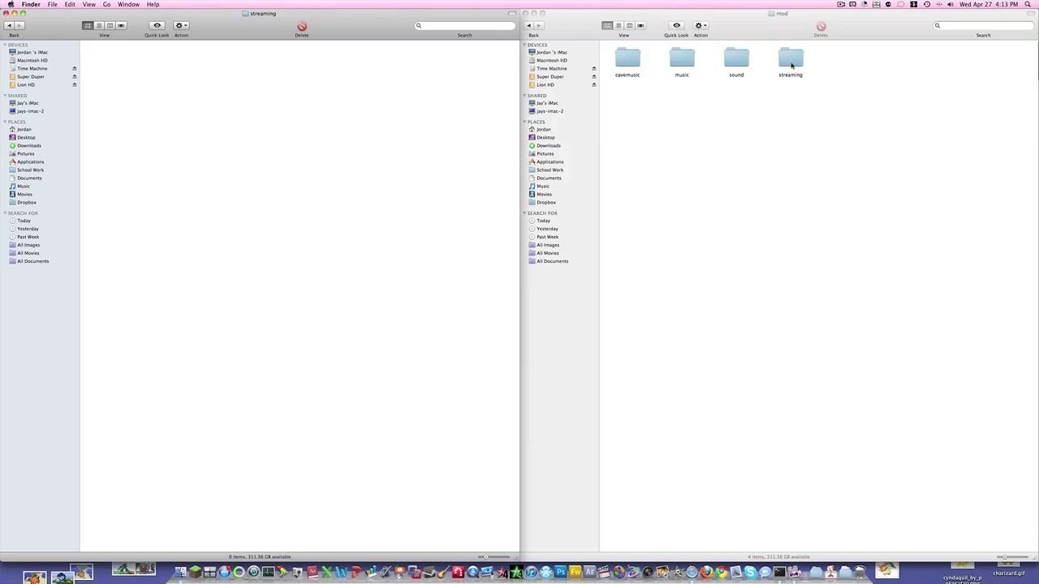
left_click(9, 27)
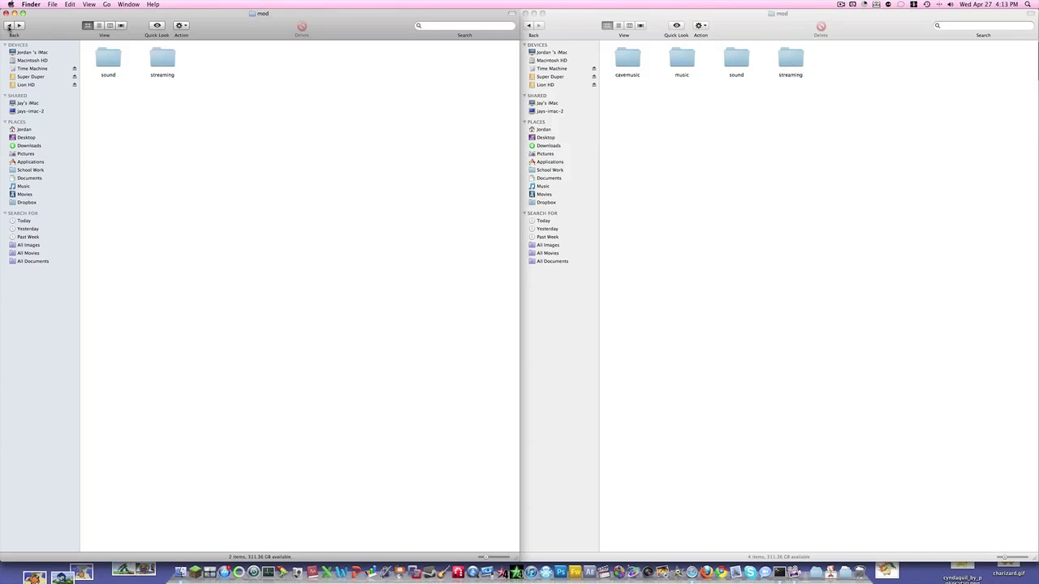
double_click(116, 67)
left_click_drag(110, 60, 734, 65)
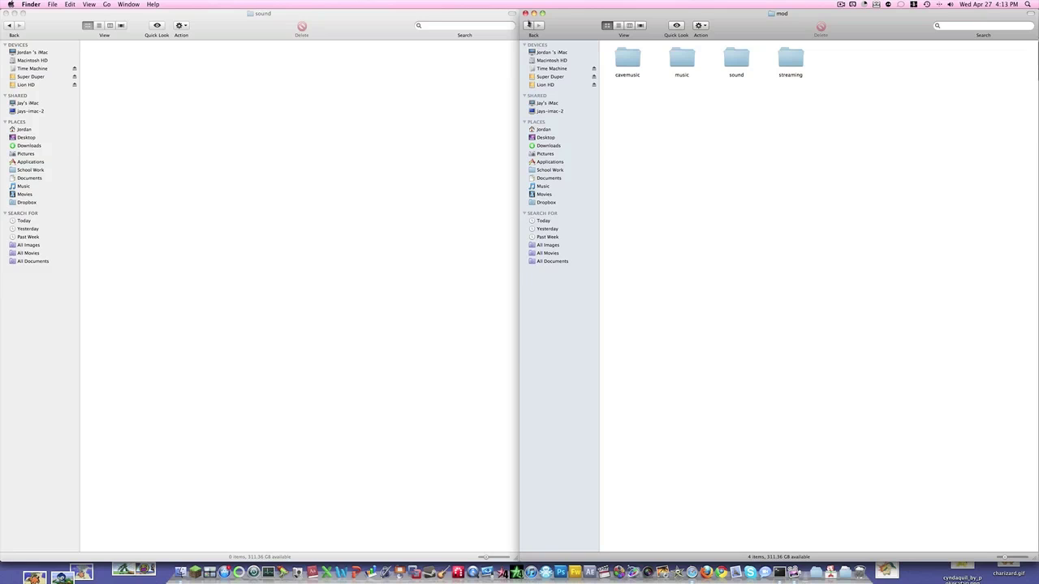
Step: Open and close the Minecraft launcher, and open the minecraft.jar folder inside Minecraft's bin folder
left_click(198, 568)
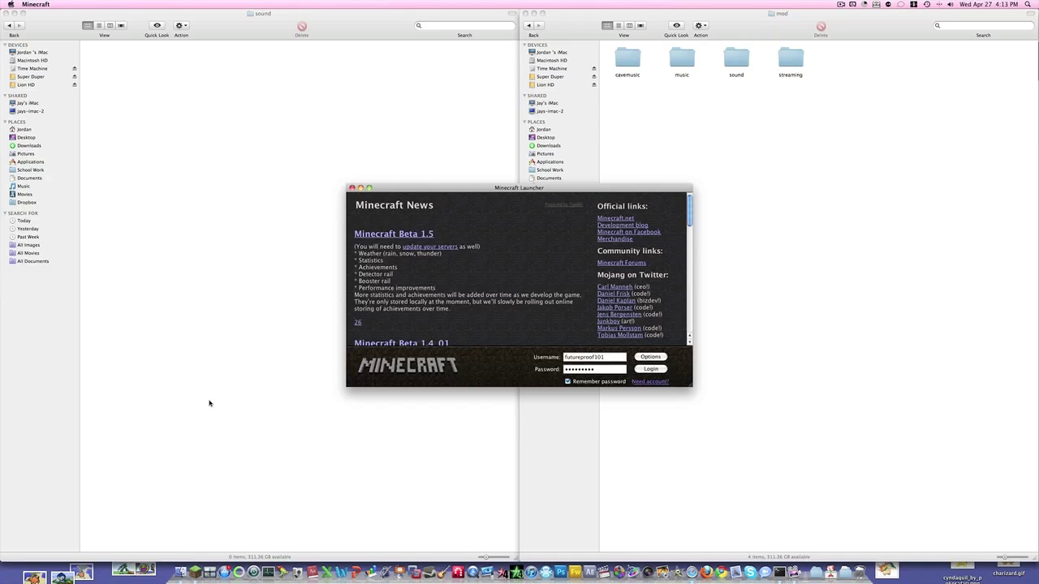
left_click(352, 187)
left_click(529, 26)
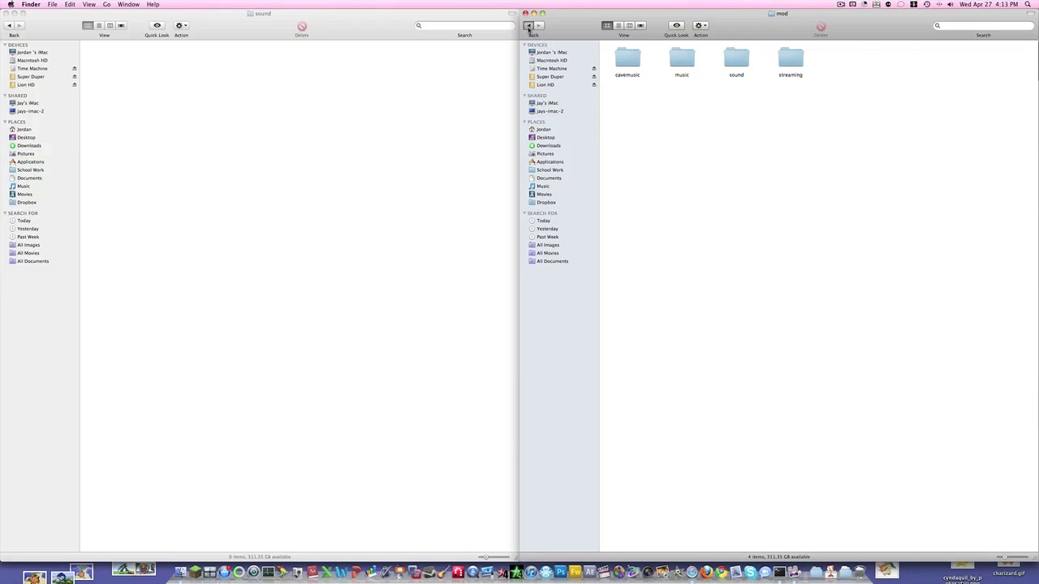
left_click(537, 26)
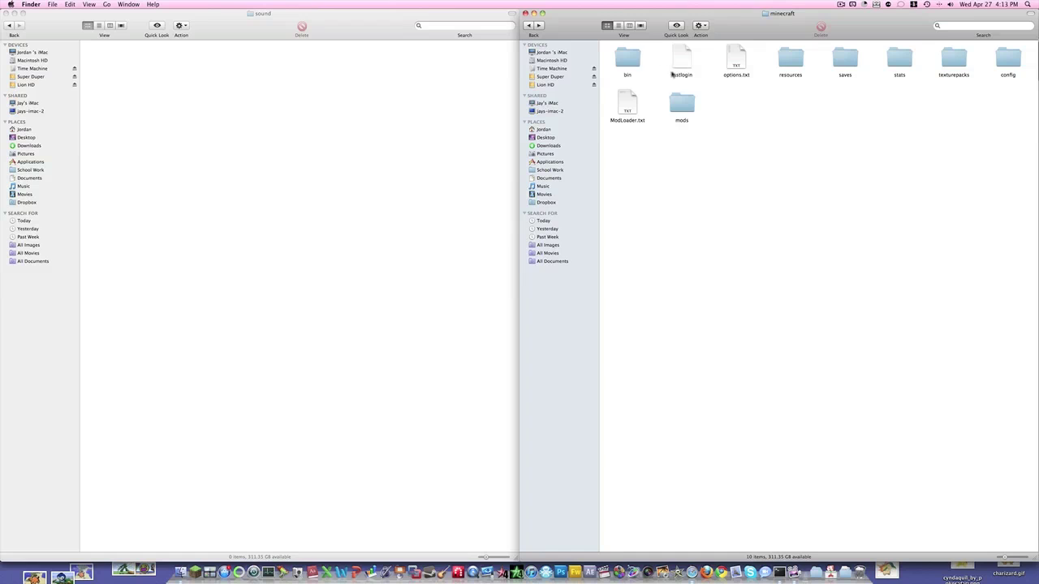
double_click(632, 64)
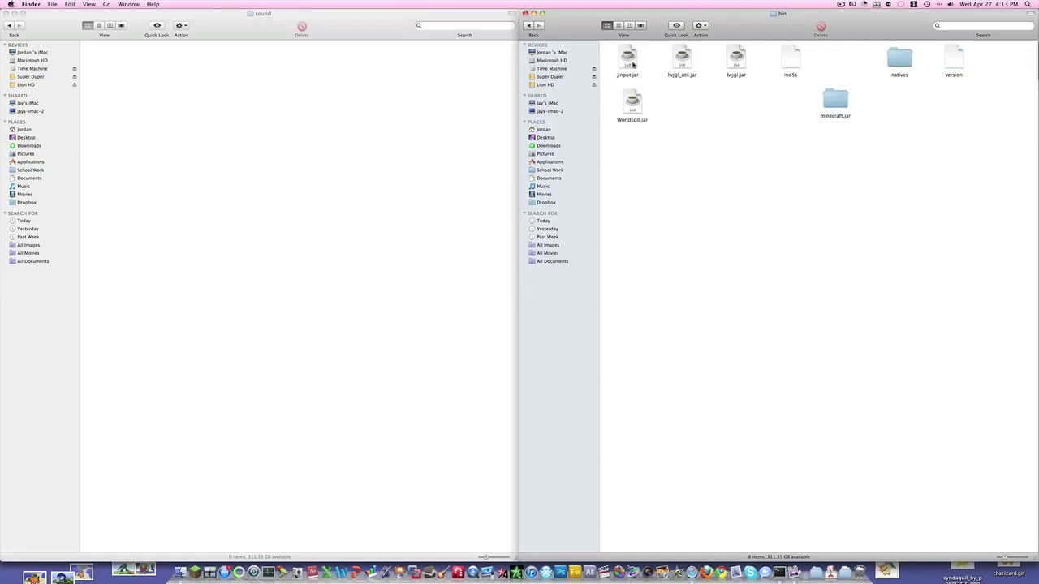
double_click(834, 101)
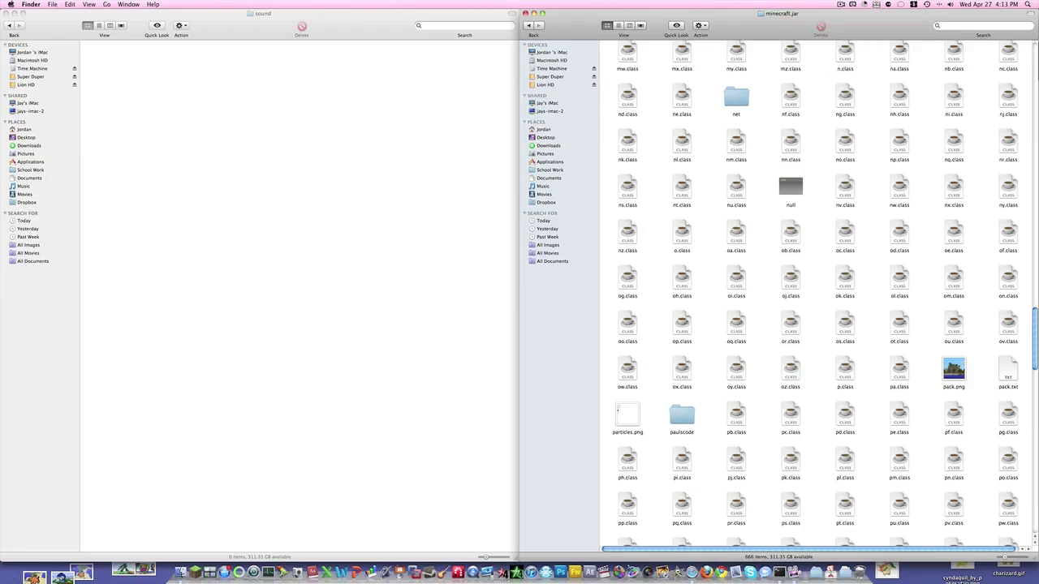
Step: Move the remaining mod class files, including the _tmi_Mg files, into the minecraft.jar folder, replacing the existing cu.class
left_click_drag(723, 24, 1038, 29)
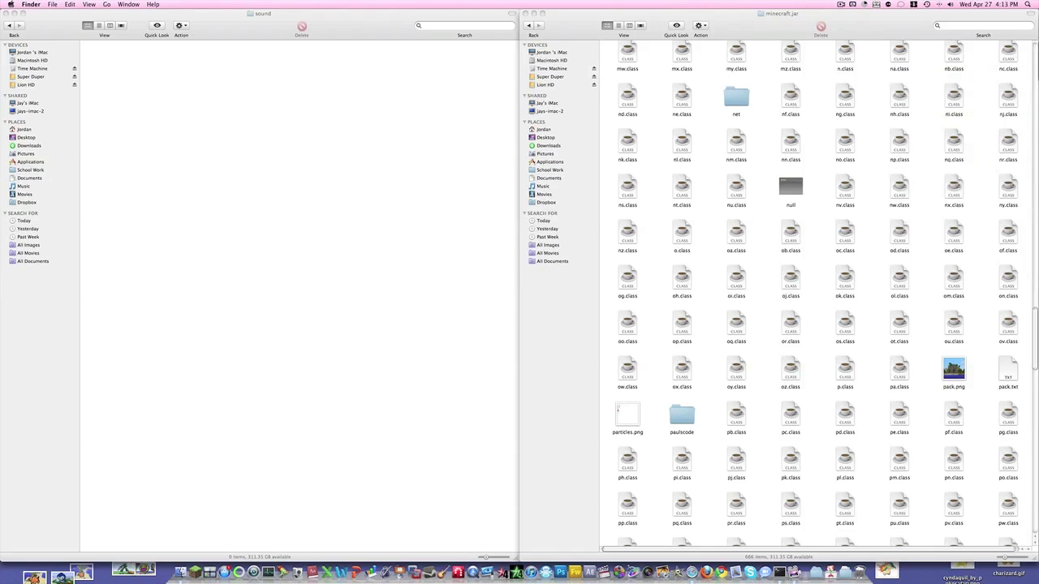
key("super+v")
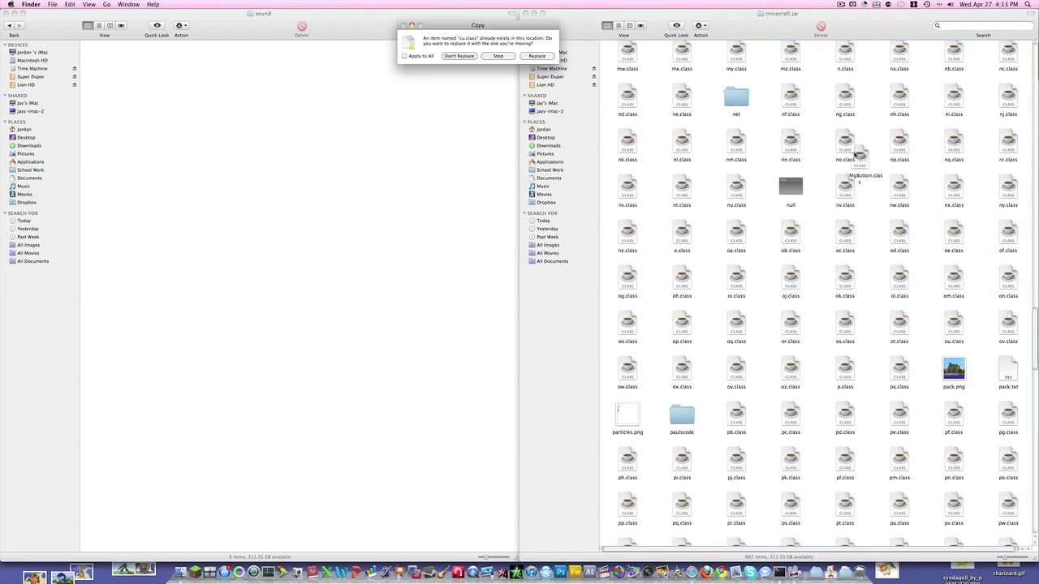
left_click(542, 56)
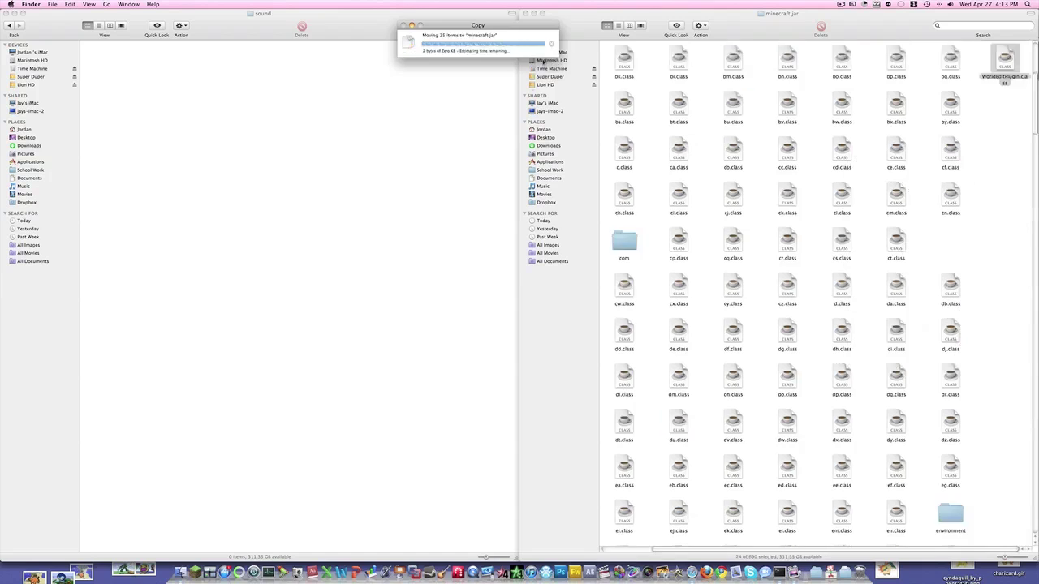
Step: Launch Minecraft again, enlarge the launcher window and log in with the saved account
left_click(179, 550)
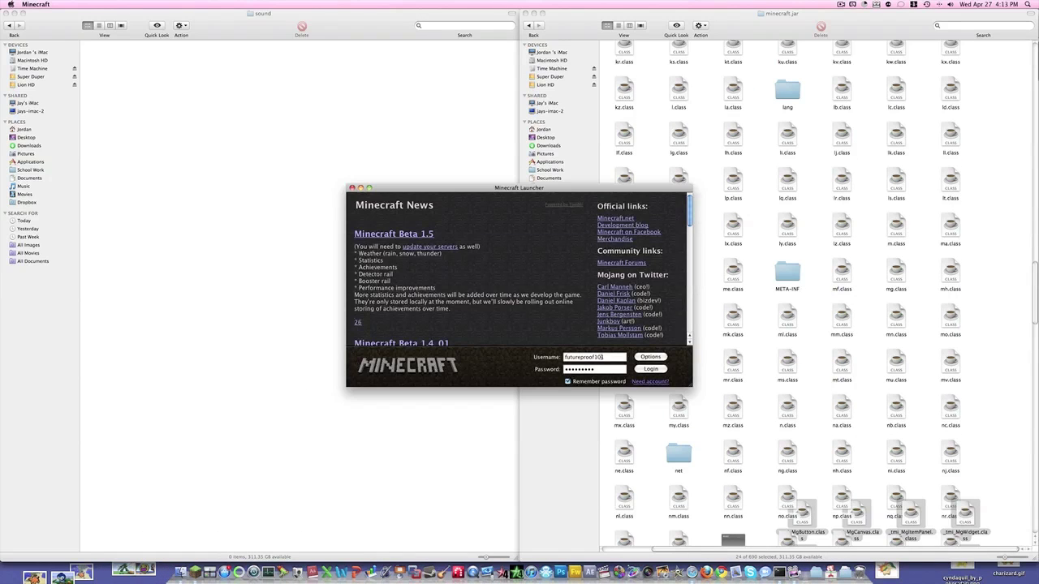
left_click_drag(623, 189, 658, 2)
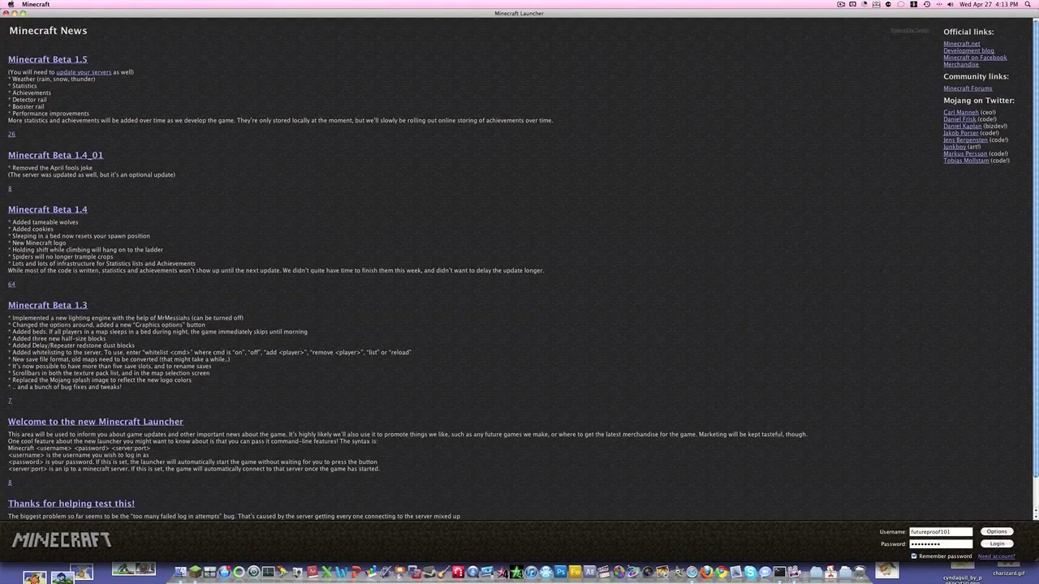
left_click(998, 545)
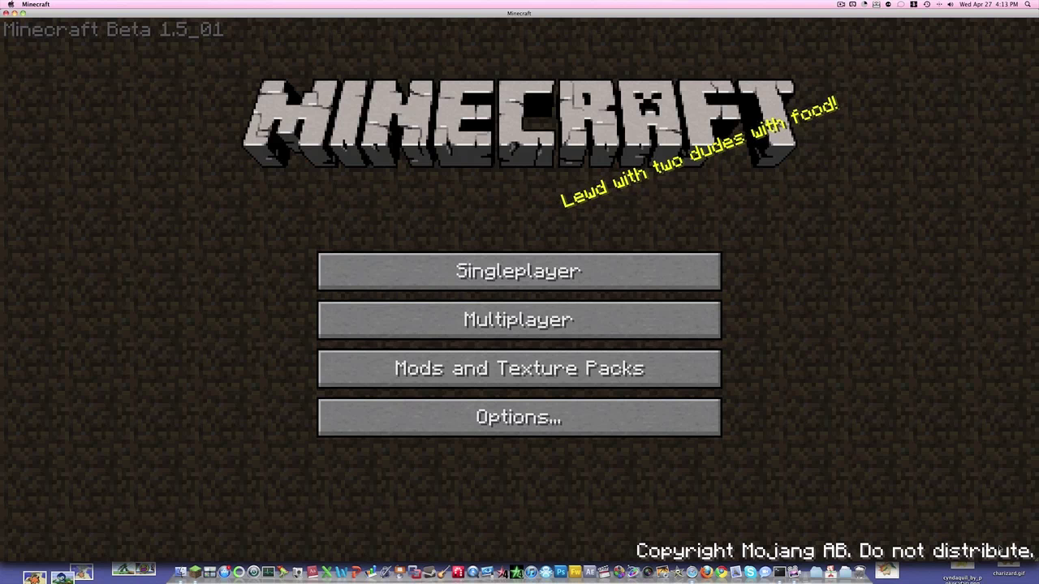
Step: Open a saved singleplayer world from the title screen
left_click(468, 290)
left_click(461, 254)
left_click(441, 480)
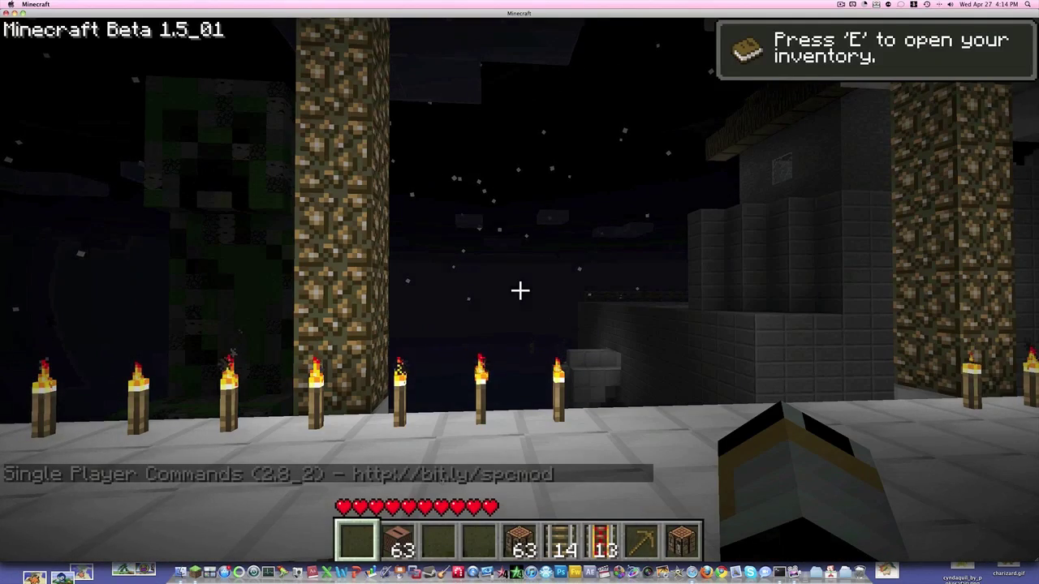
Step: Set the world's time to day with the command /time day and step around the jukebox on the bridge
mouse_move(520, 292)
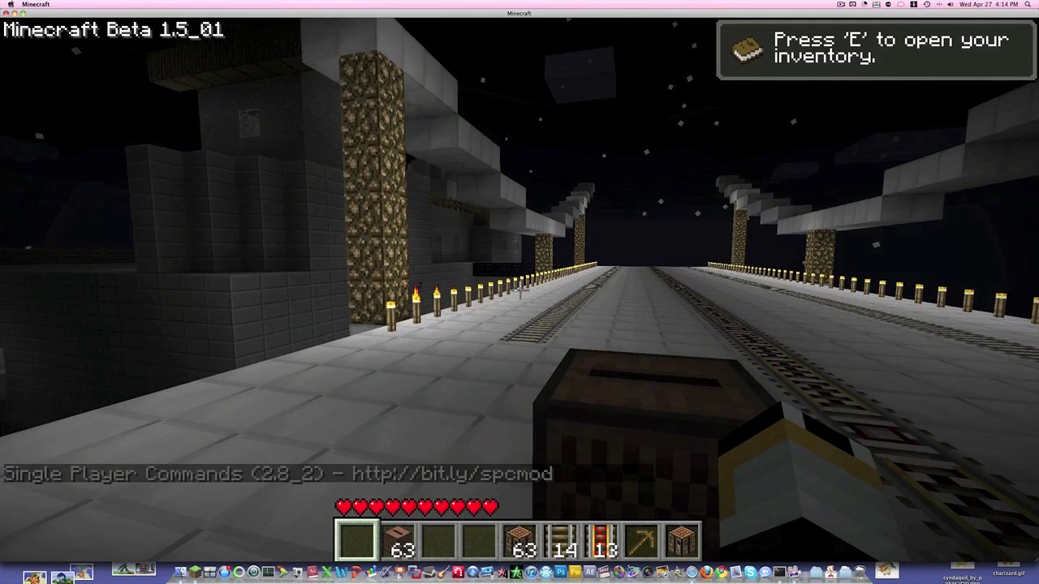
type("t/time day")
key("Return")
key("s")
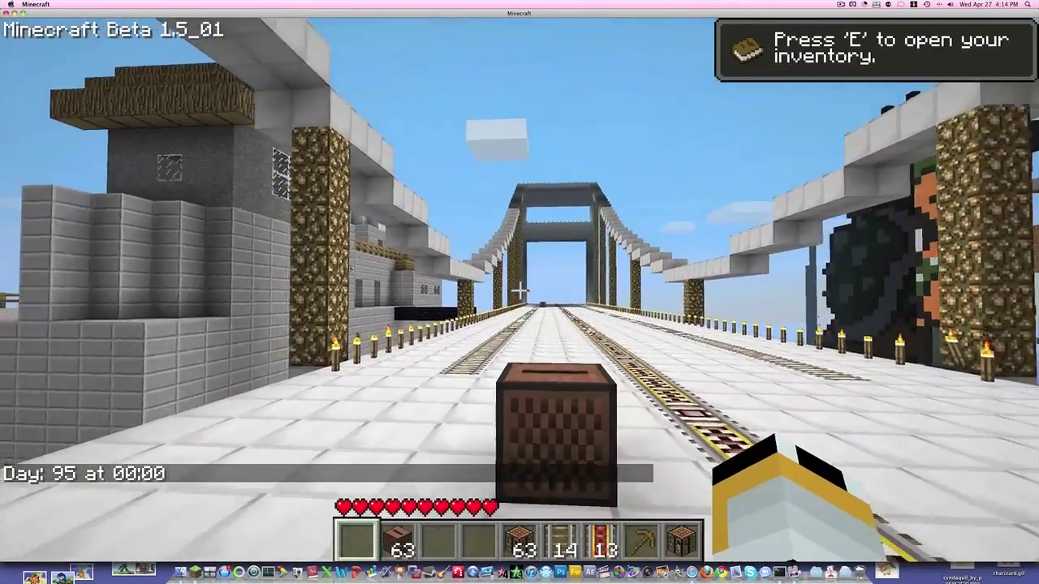
key("d")
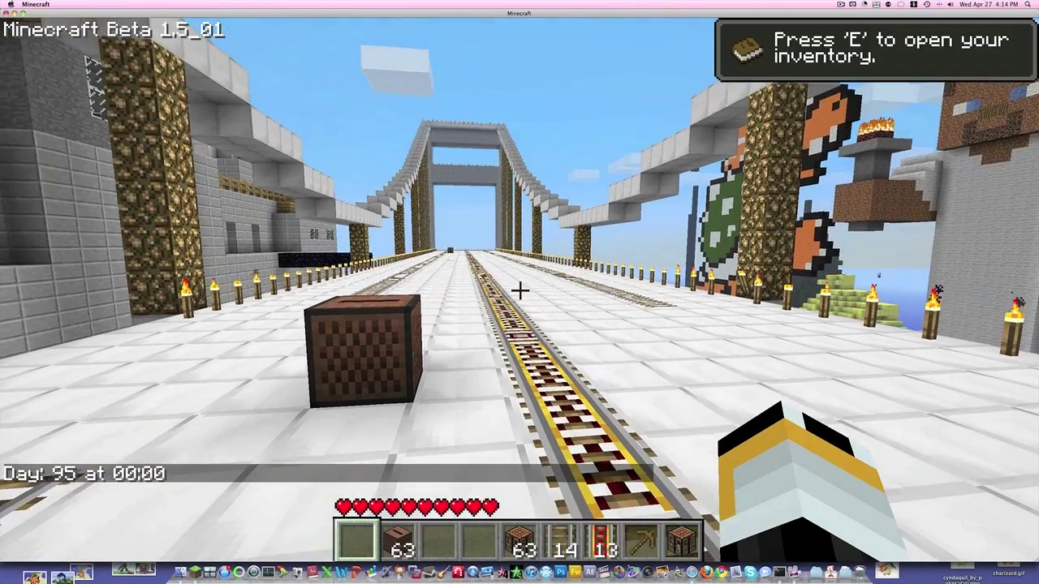
Step: Add the Portal Gun 13456 from page 3 of the TooManyItems list to the first hotbar slot
key("e")
left_click(816, 537)
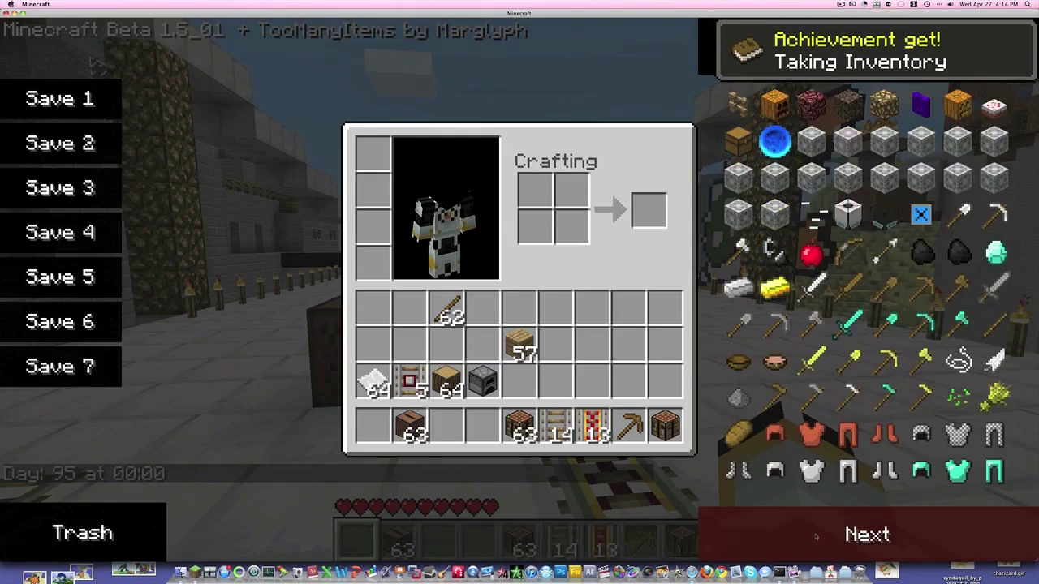
left_click(816, 536)
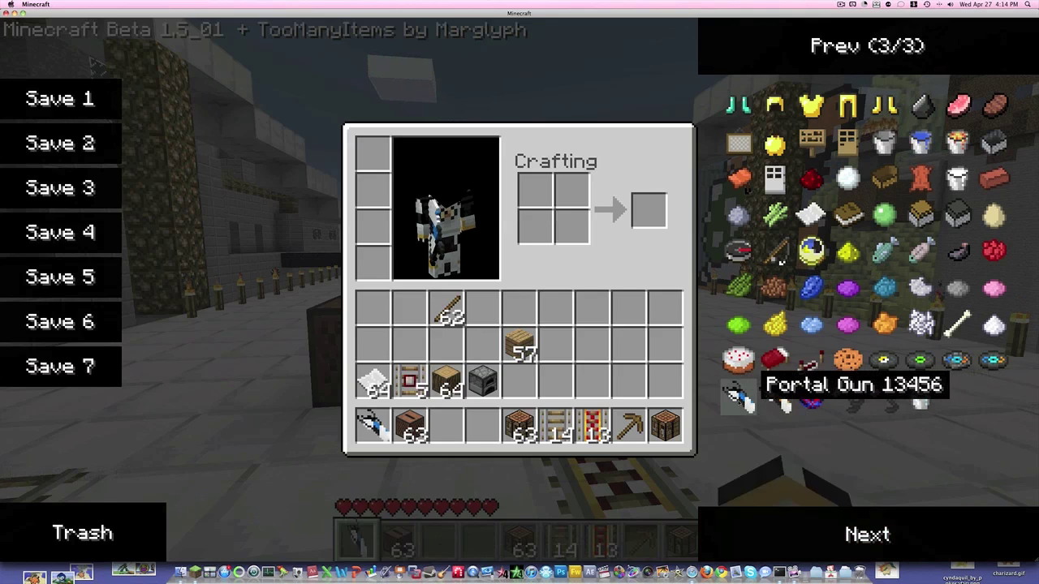
key("e")
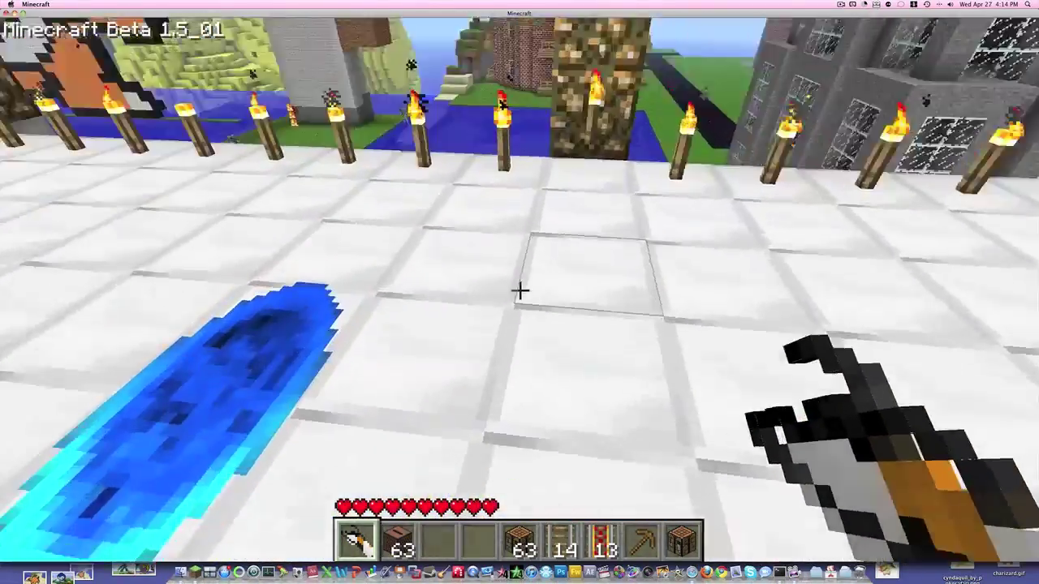
Step: Fire the second, orange portal with the Portal Gun and turn flying on by chat command
key("w")
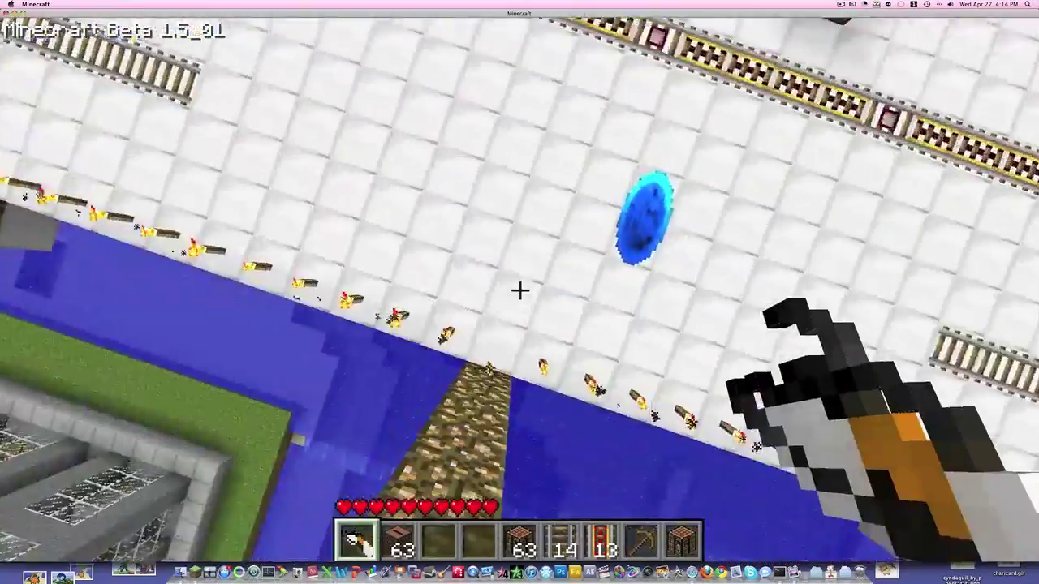
right_click(520, 291)
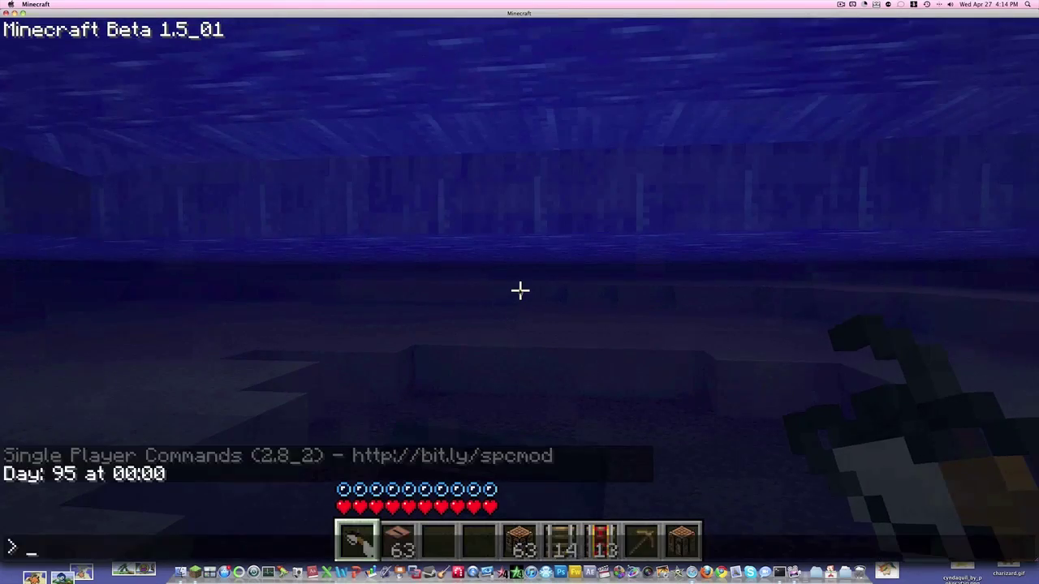
type("y")
key("Return")
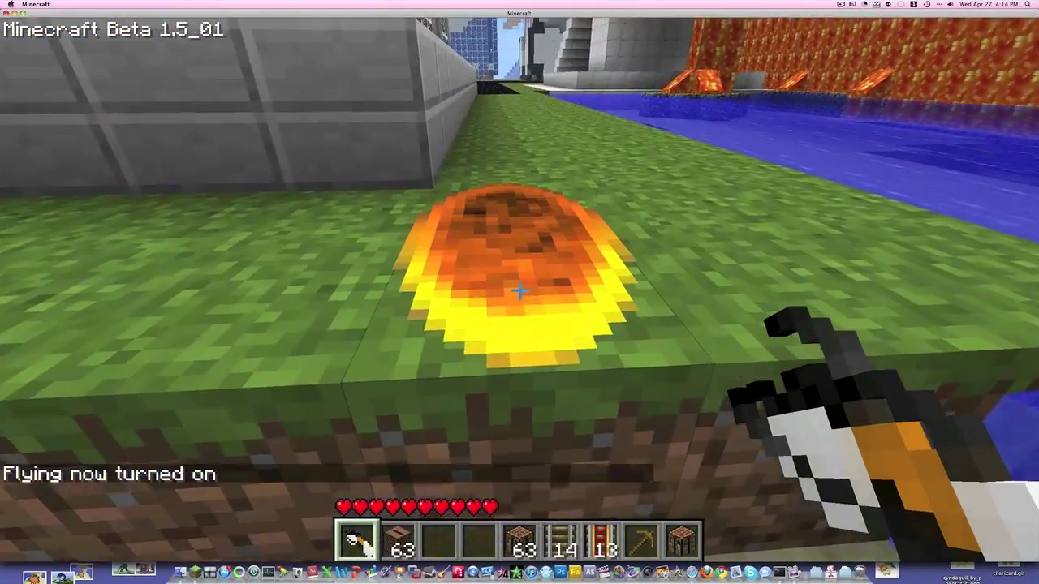
Step: Test the portal pair by entering the orange portal on the grass and travelling between the bridge and the stone building
key("w")
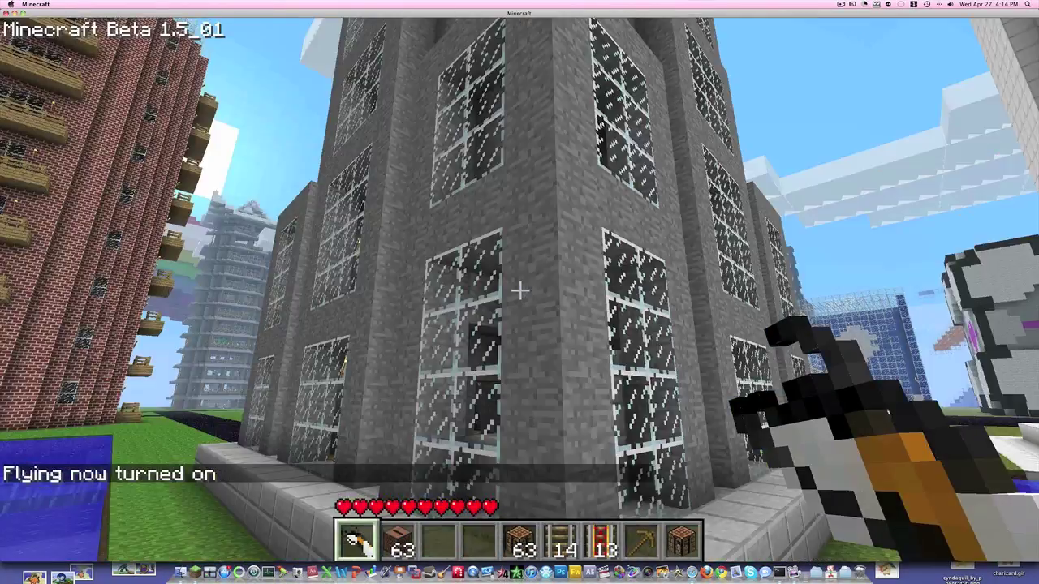
key("s")
key("w")
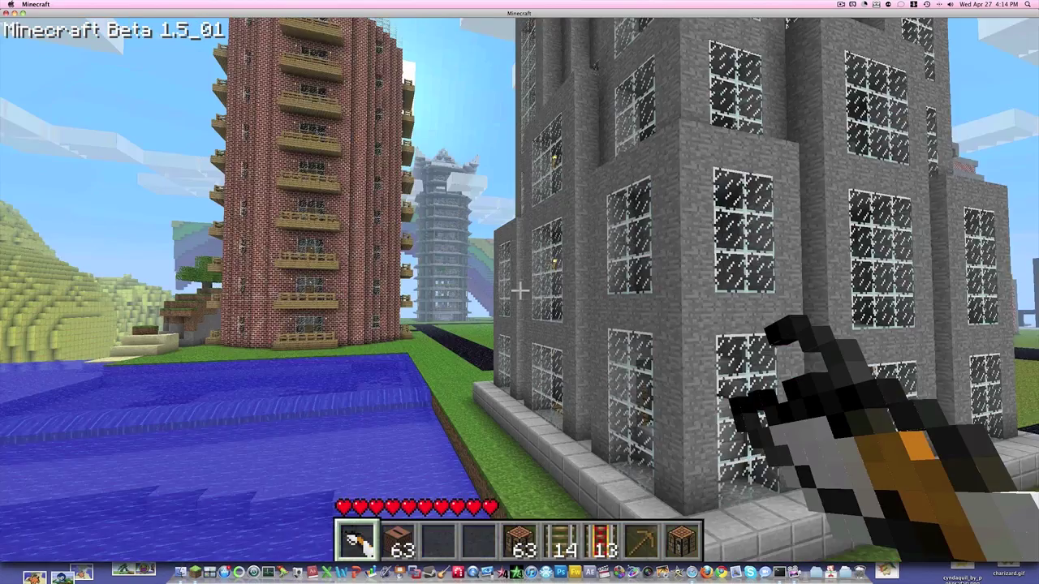
key("w")
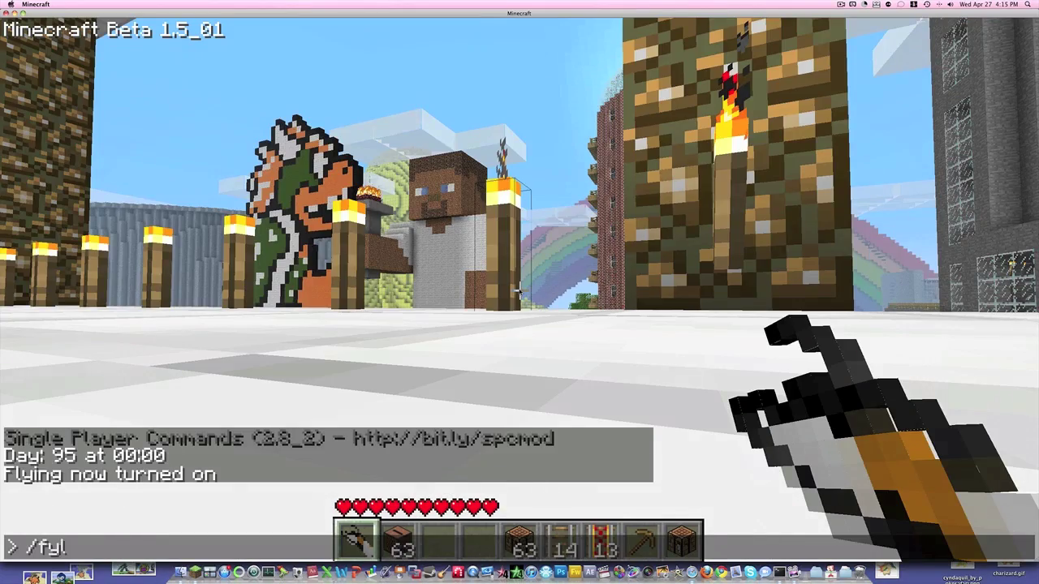
Step: Turn flying off by chat command, pass through the portals again and walk along the bridge deck
type("y")
key("Return")
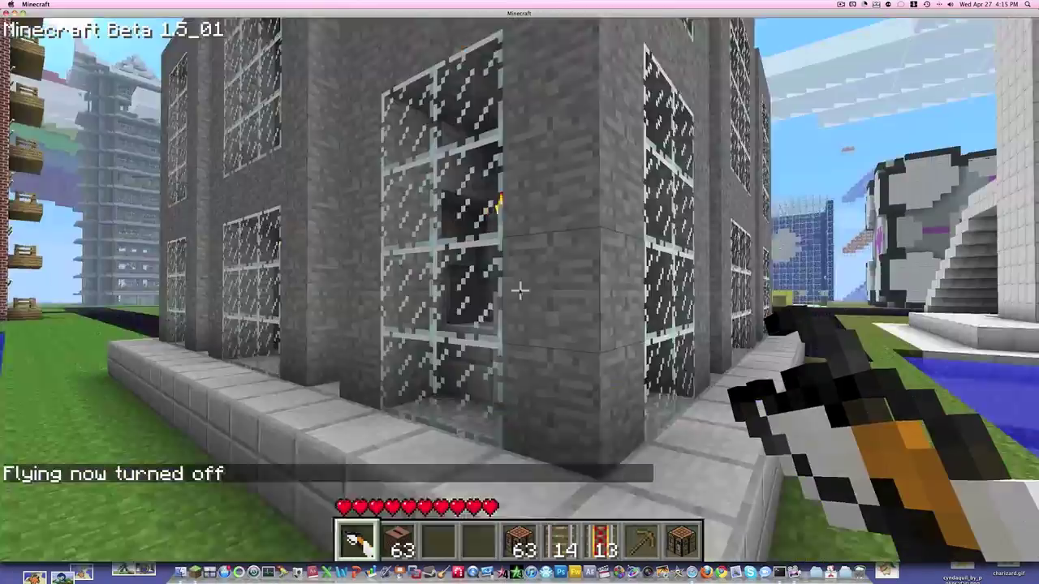
key("w")
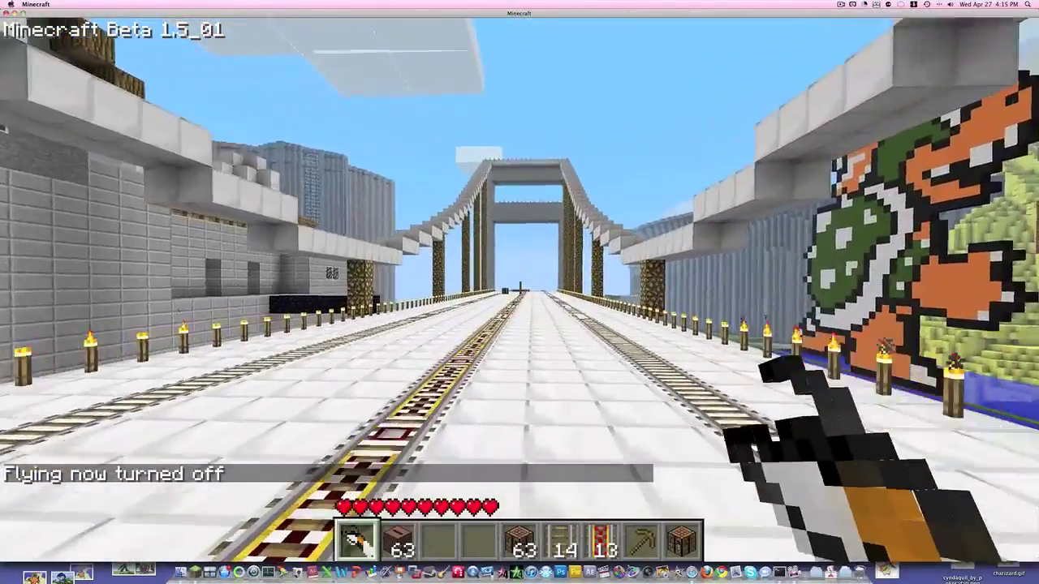
key("w")
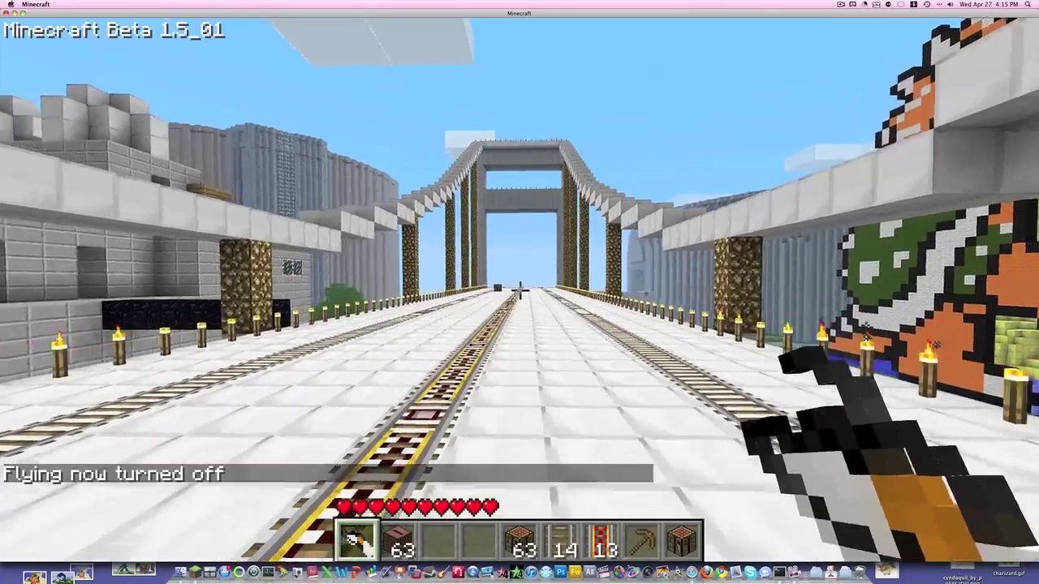
key("w")
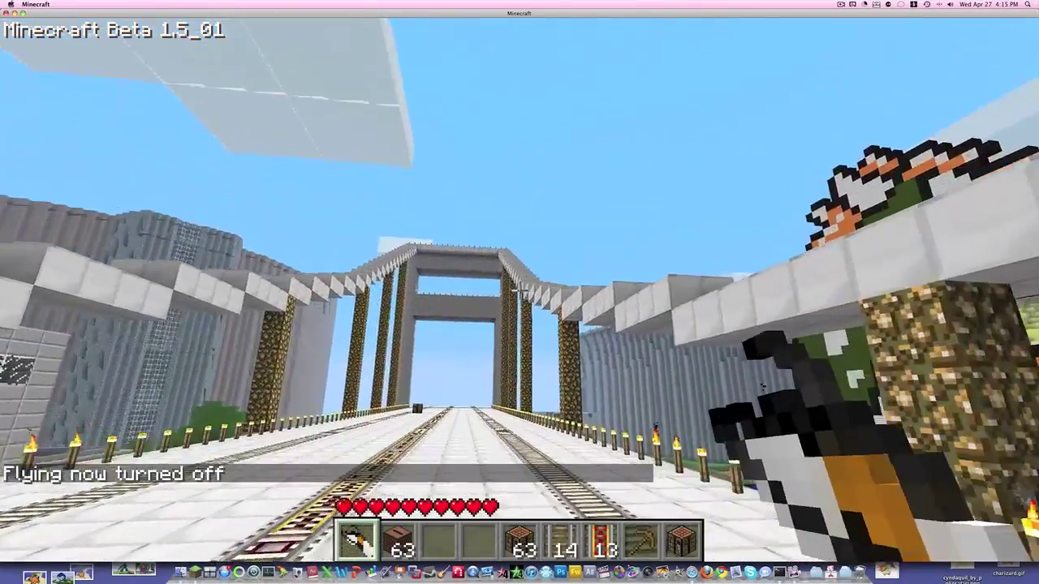
key("w")
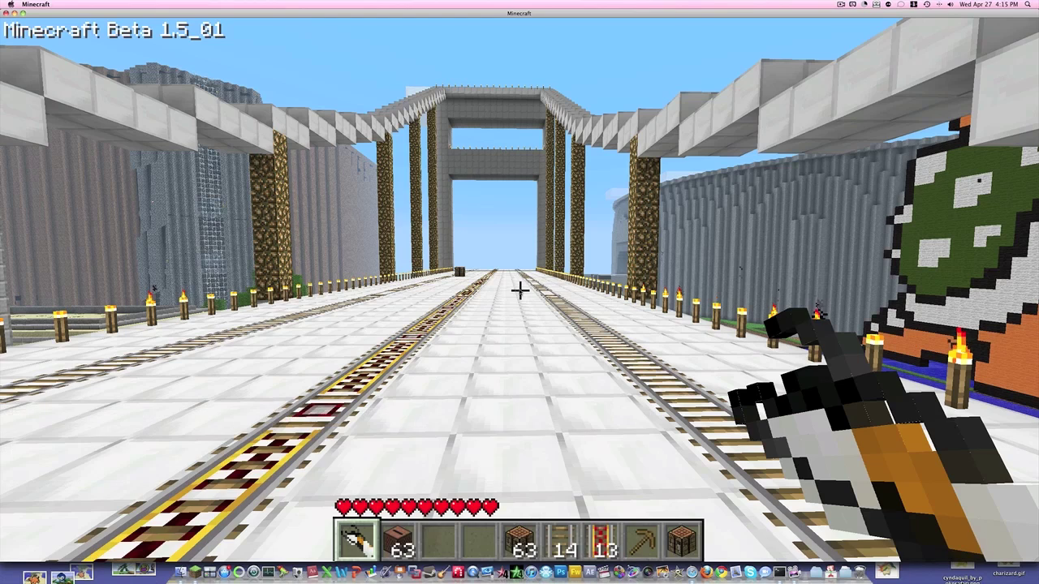
Step: Add a Weighted Companion Cube 105-1 from page 2 of the item list and place it between the bridge rails
key("e")
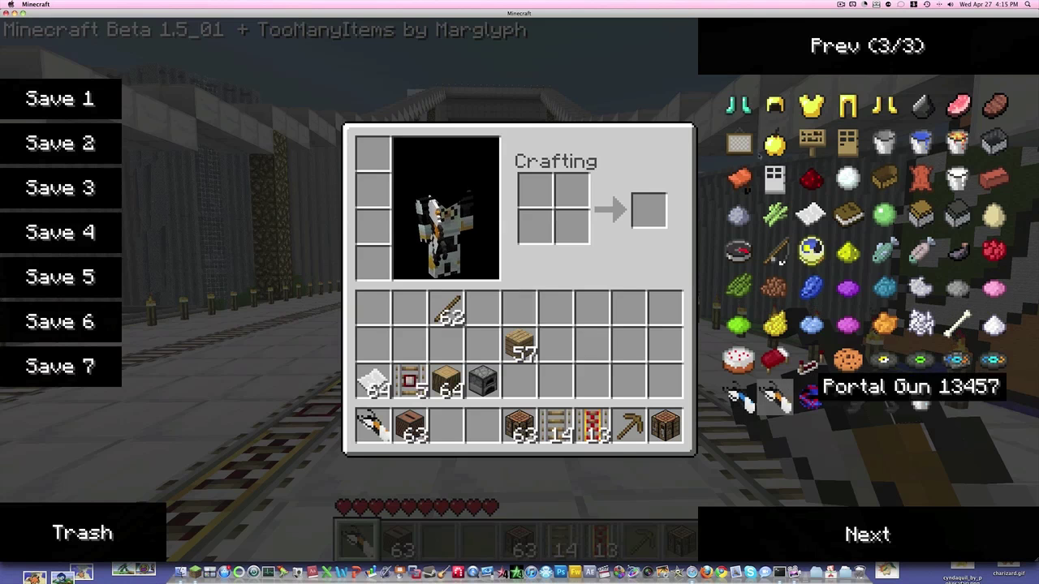
left_click(783, 57)
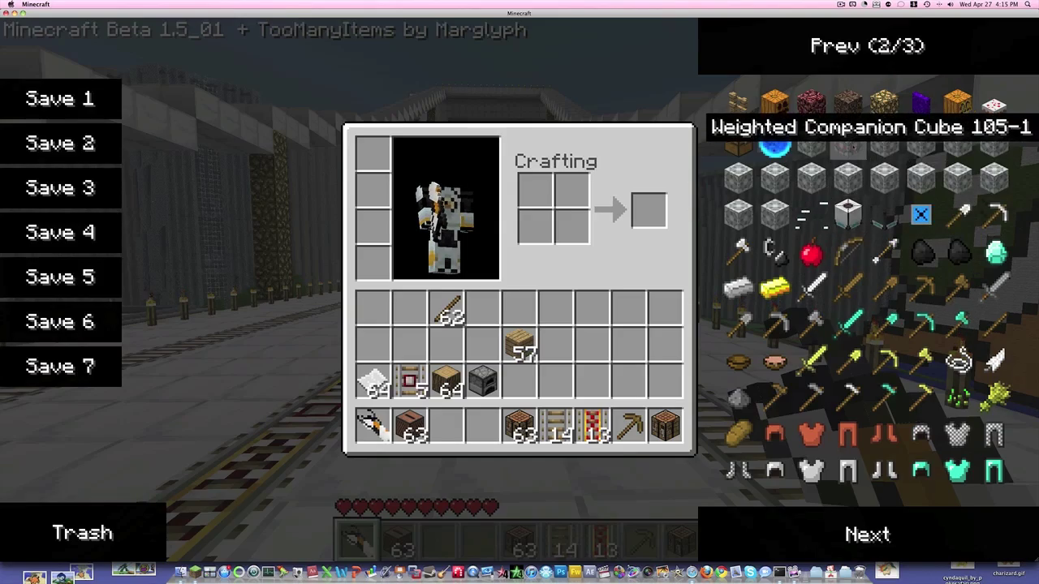
left_click(848, 145)
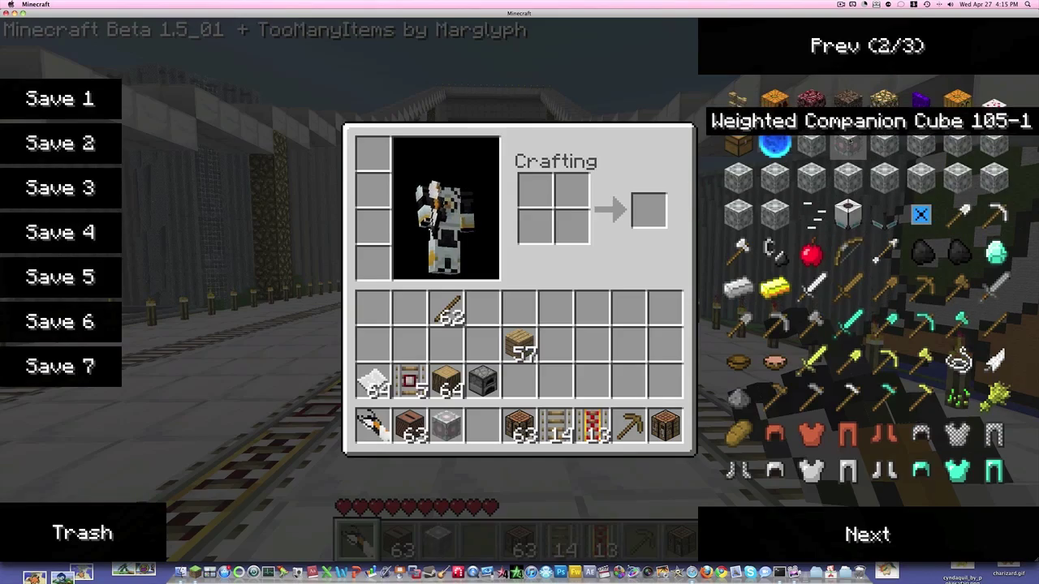
key("e")
key("3")
right_click(520, 294)
Step: Walk around the companion cube on the bridge to examine it from several sides
key("s")
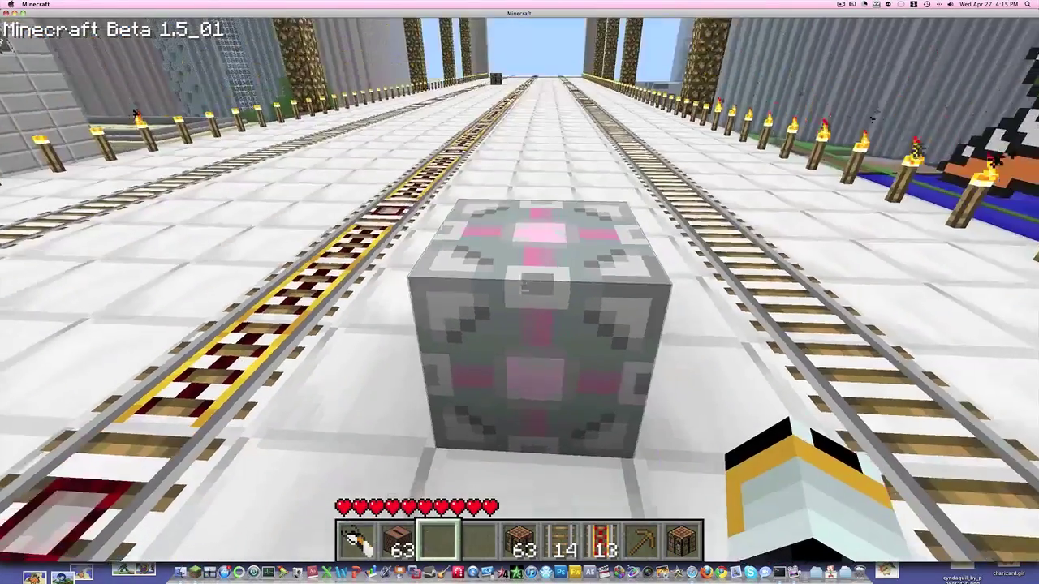
key("a")
key("w")
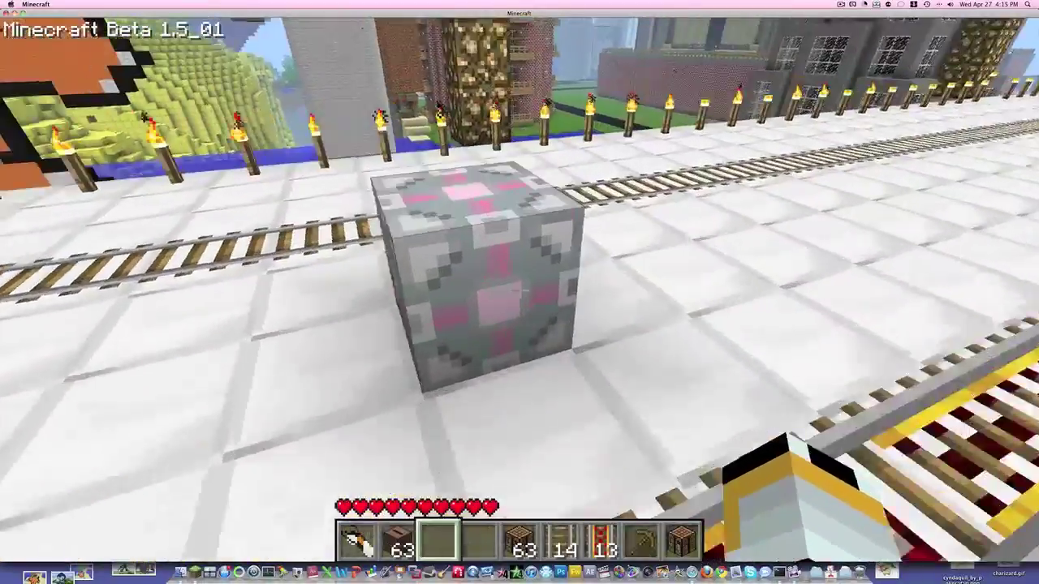
key("s")
key("d")
key("s")
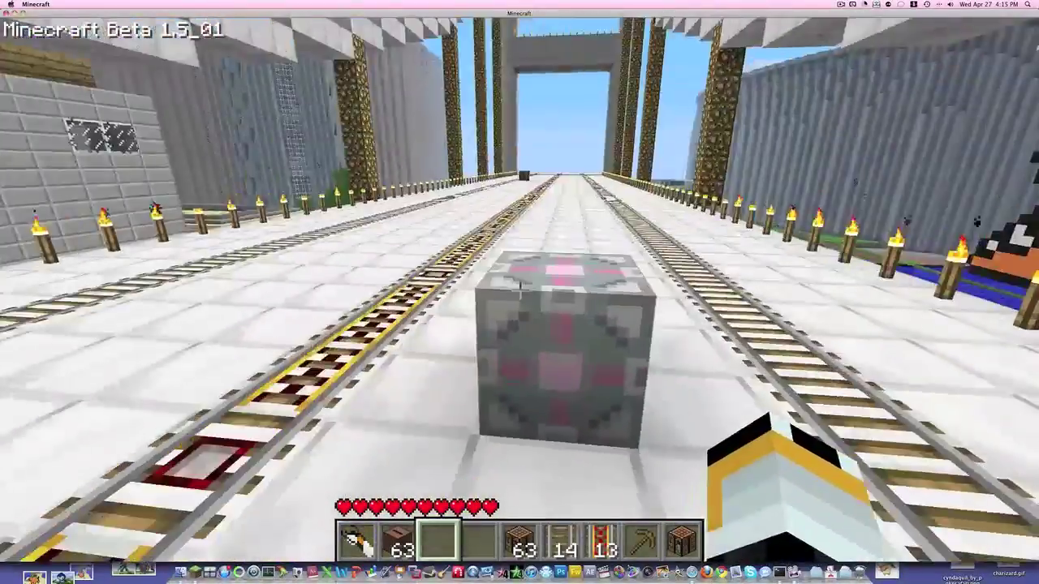
Step: Add a stack of 64 light-blue dashed barrier blocks from the item list and place three of them near the companion cube
key("e")
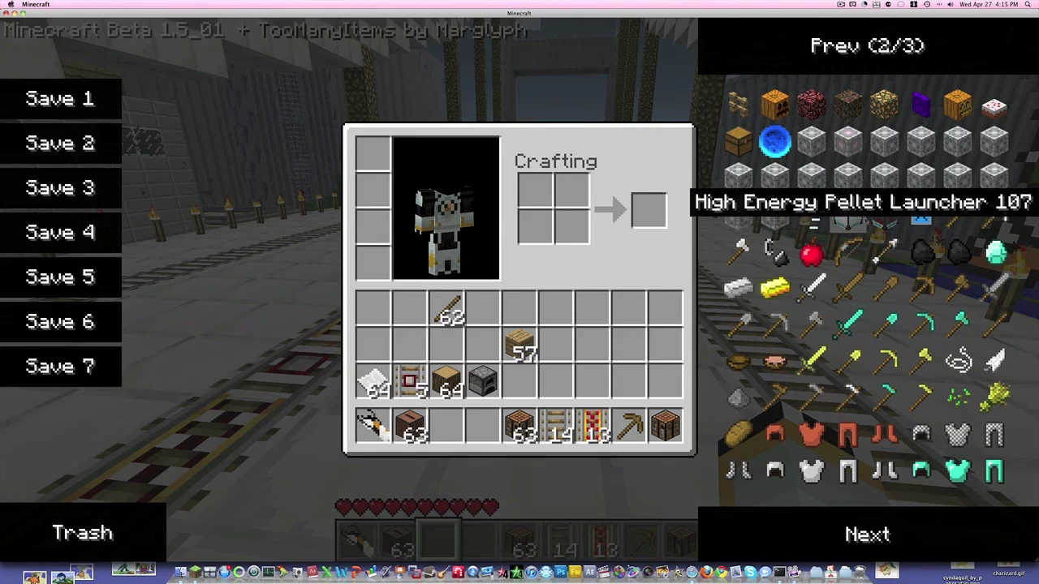
key("e")
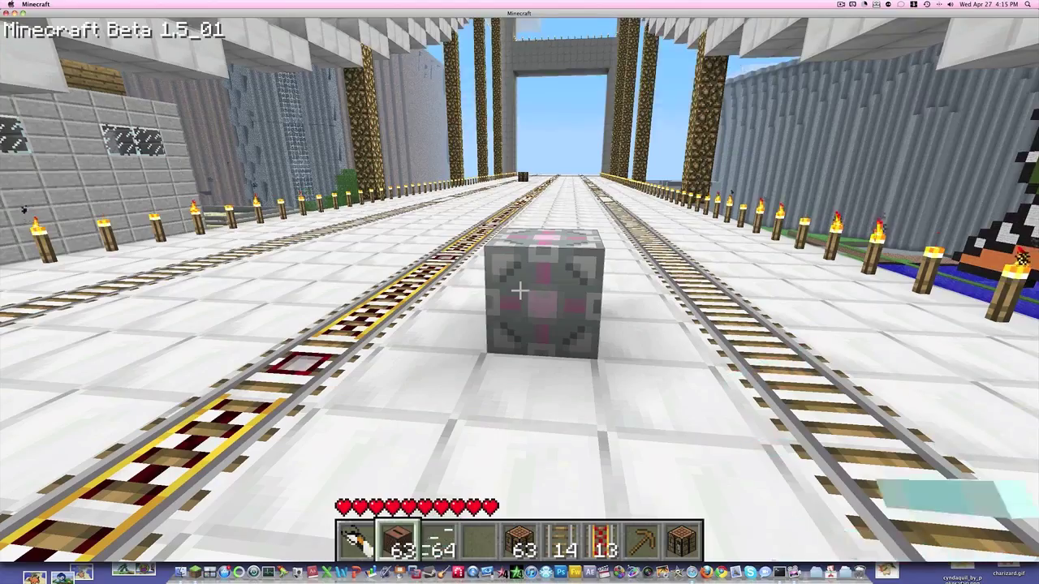
scroll(519, 293, "up", 1)
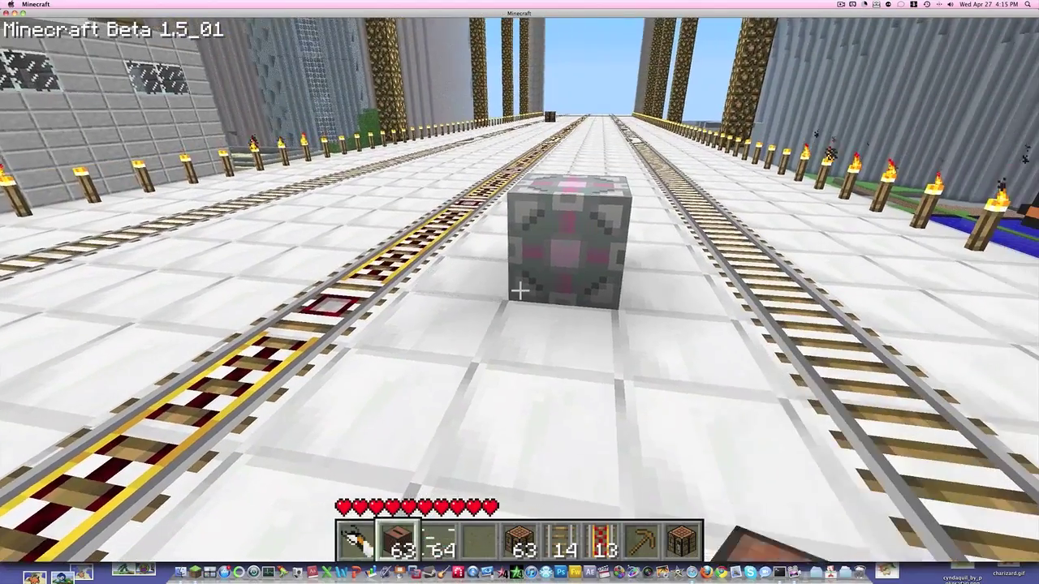
scroll(520, 291, "down", 1)
right_click(519, 291)
key("d")
right_click(519, 290)
key("s")
key("a")
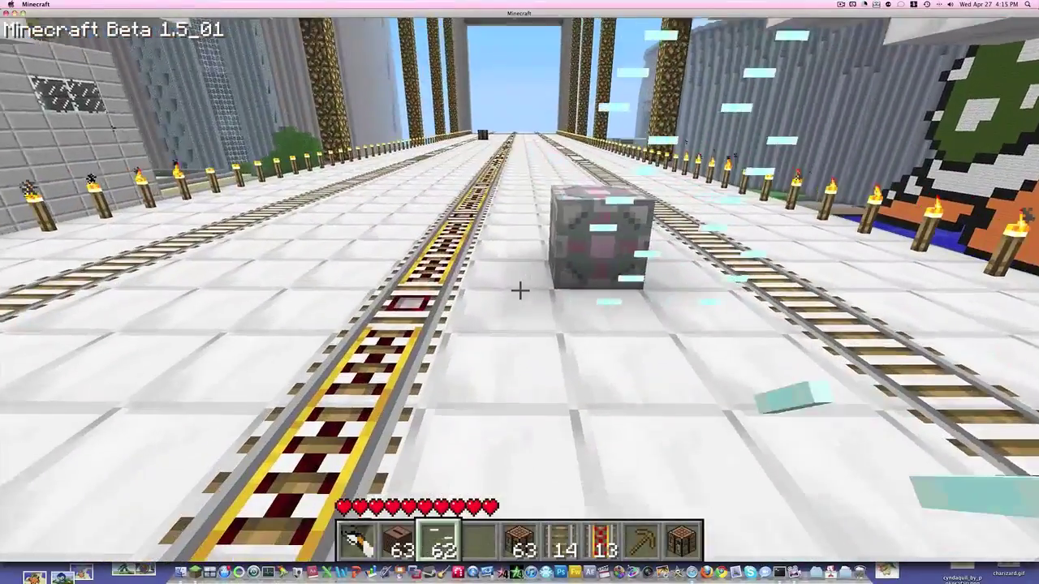
right_click(520, 291)
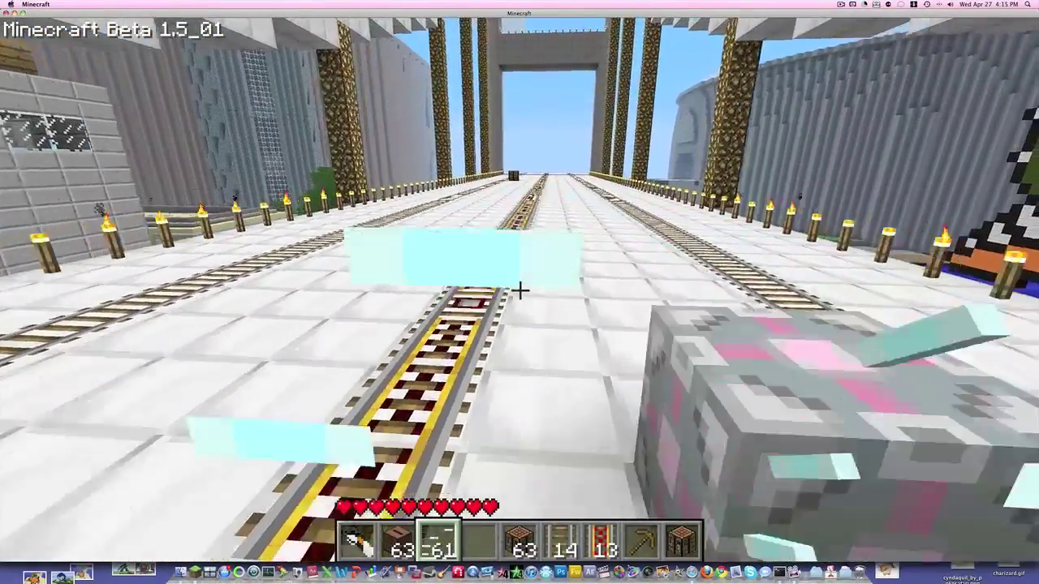
Step: Throw the Portal Gun towards the light-blue barrier and pick it up again
key("1")
key("q")
key("w")
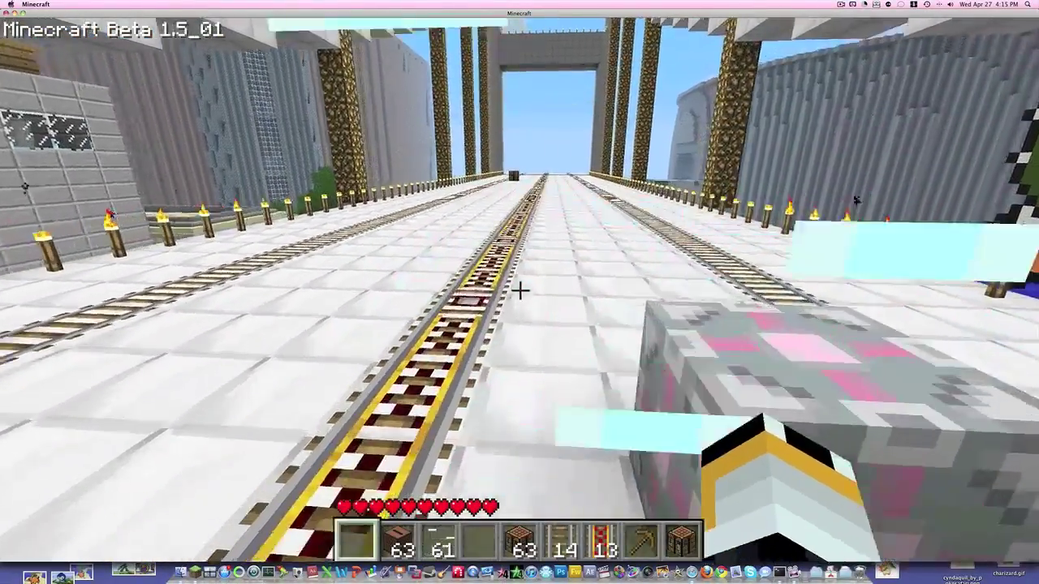
key("s")
key("w")
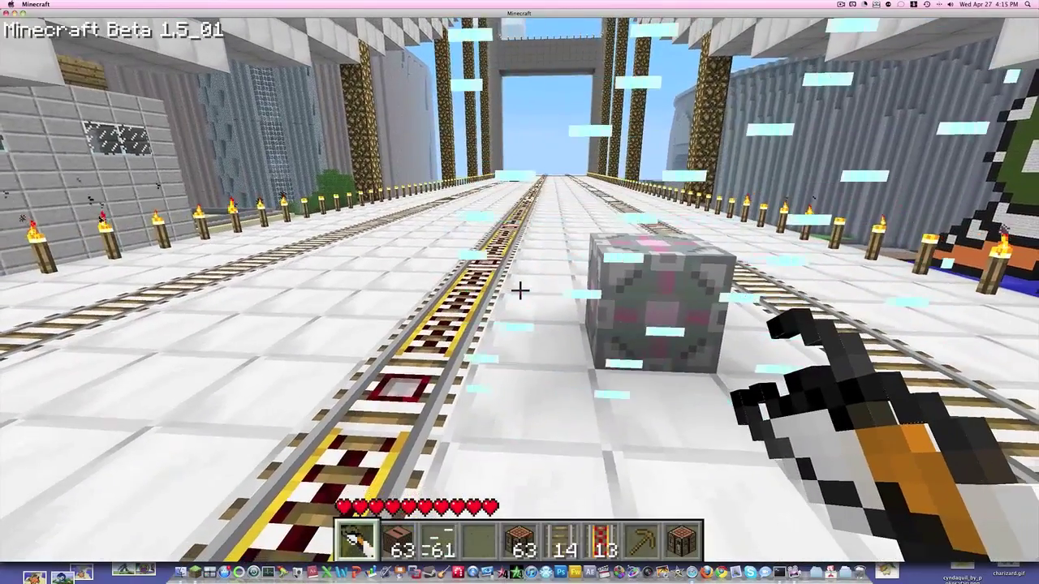
Step: Add the last music disc from page 3 of the item list, hold it in the fourth hotbar slot and reopen the inventory
key("e")
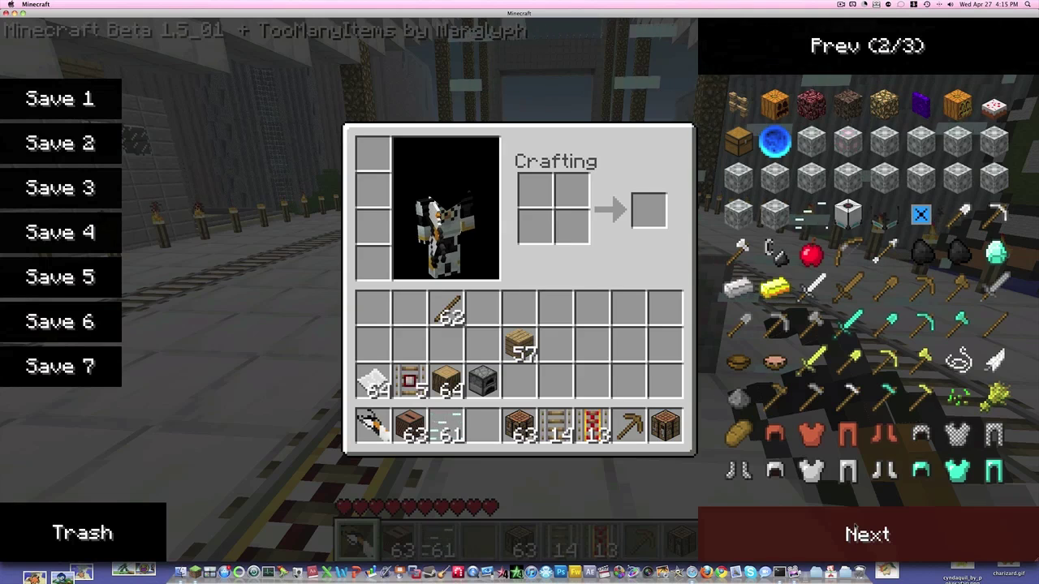
left_click(806, 540)
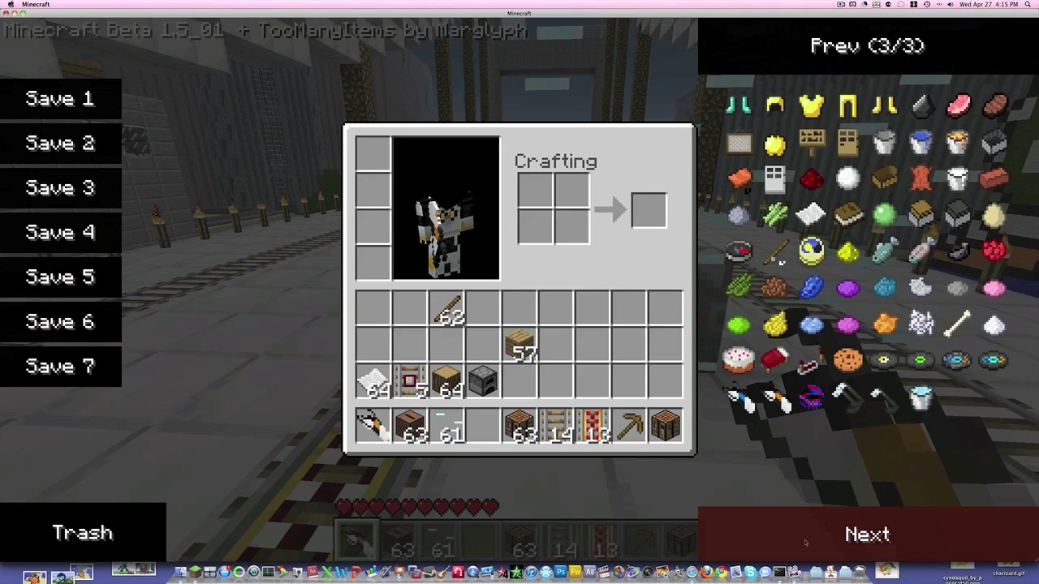
left_click(995, 360)
key("e")
key("4")
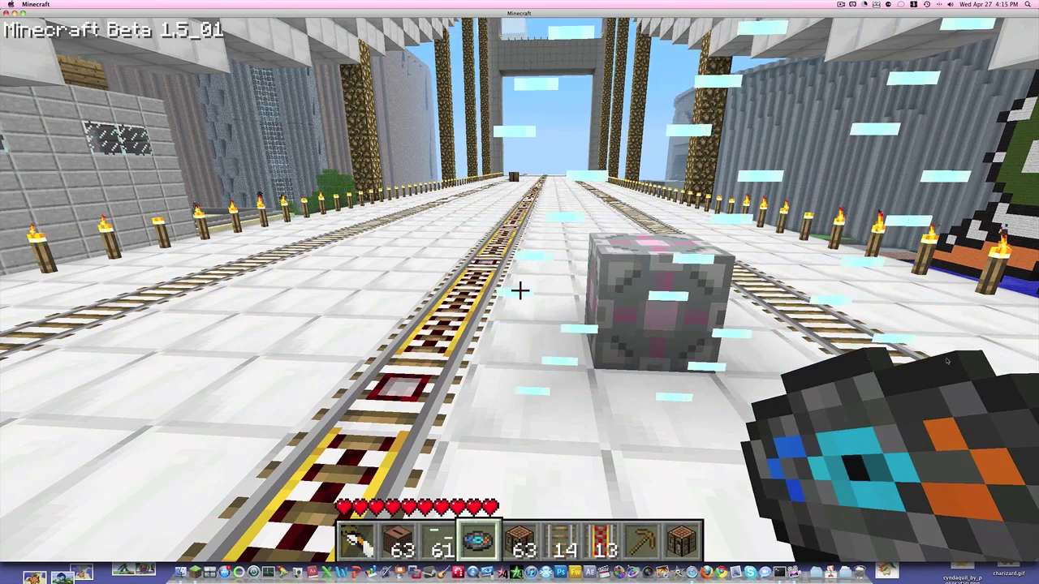
key("e")
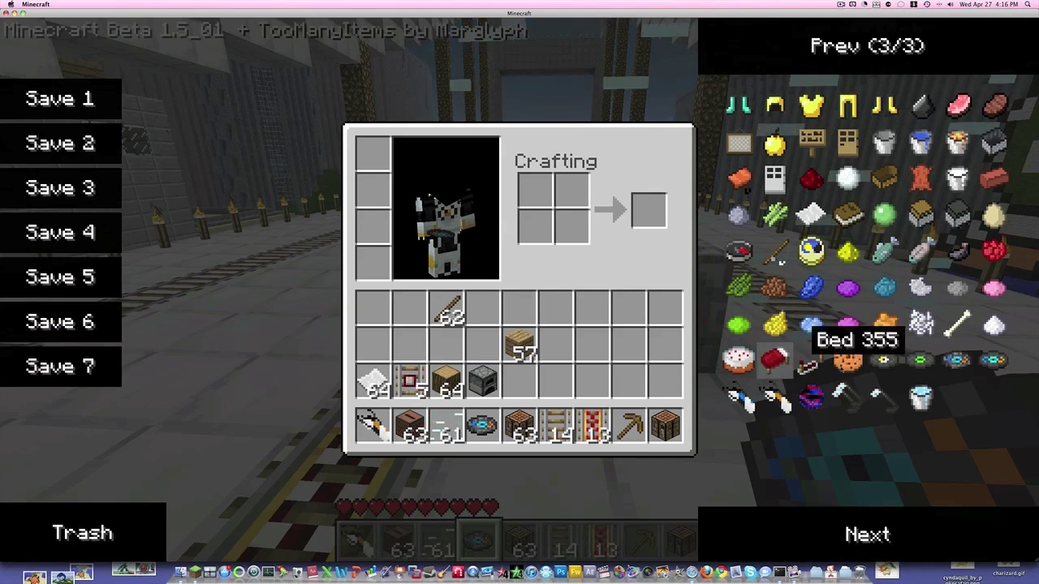
Step: Add the last music disc from the item list and swap it with the Portal Gun in the first hotbar slot
left_click(994, 360)
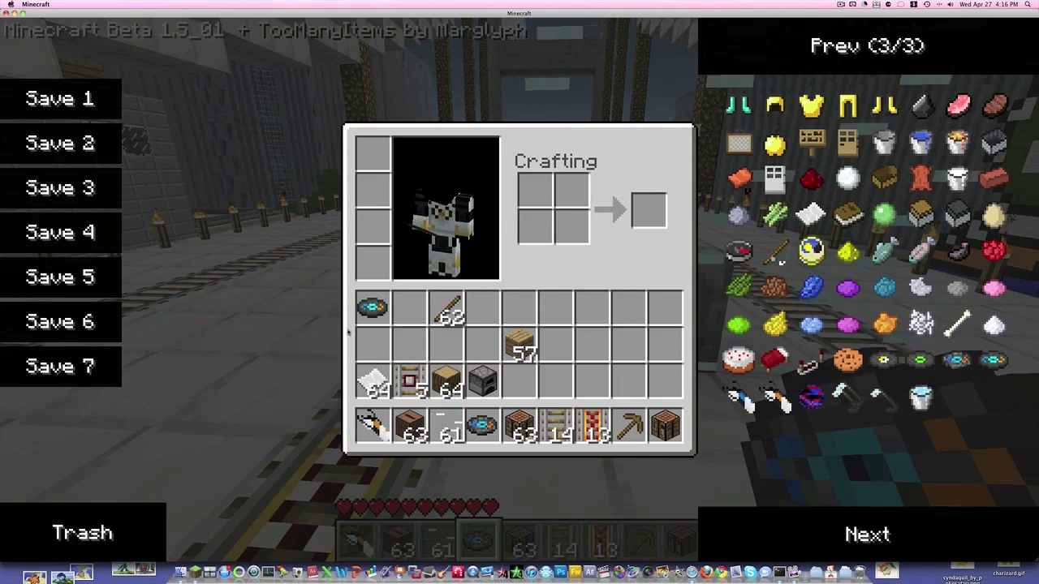
left_click(371, 309)
left_click(369, 424)
left_click(371, 332)
key("e")
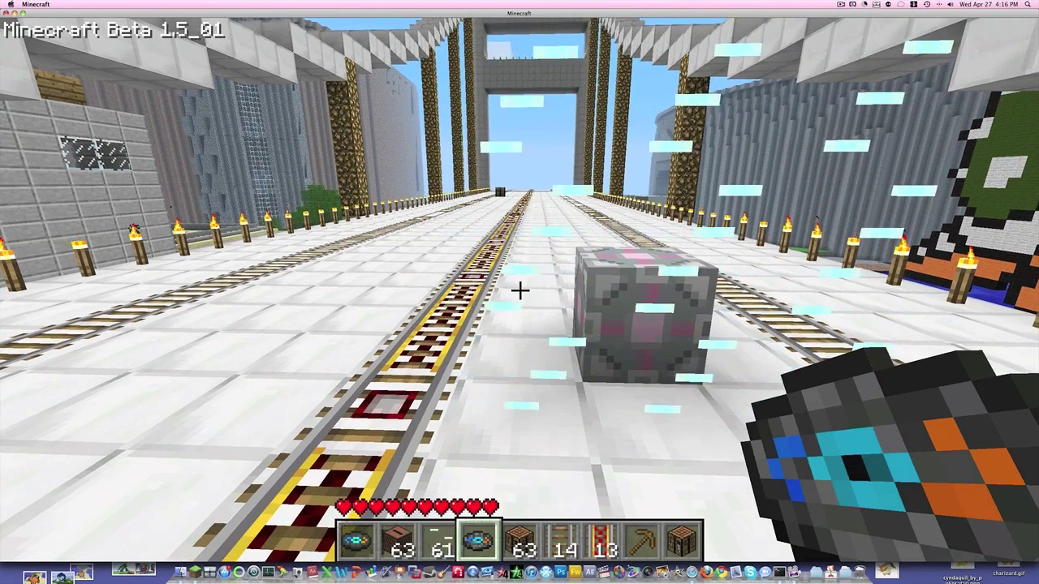
Step: Look at the character in third-person view on the bridge and return to first-person view
key("F9")
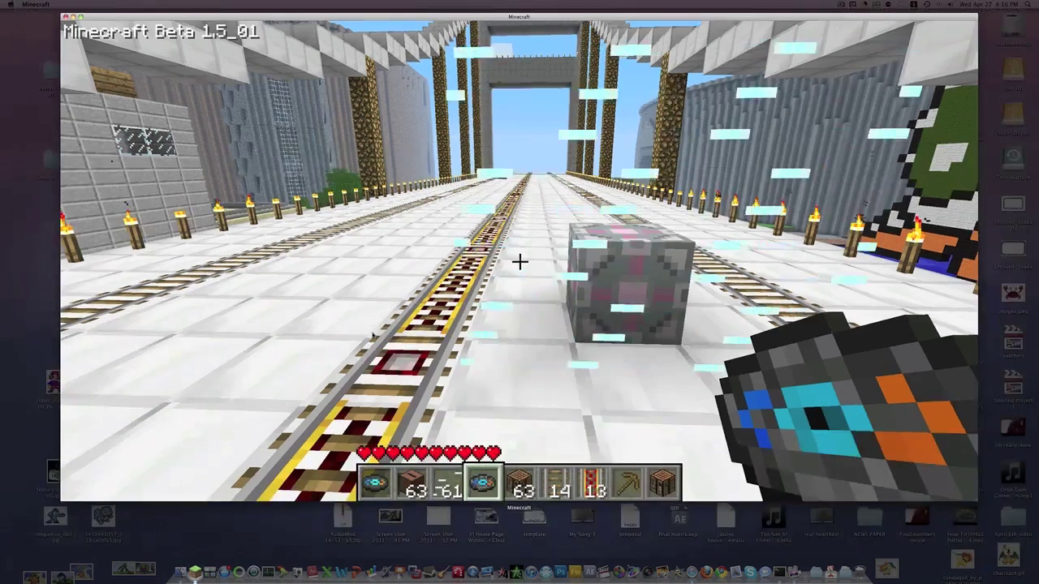
key("F10")
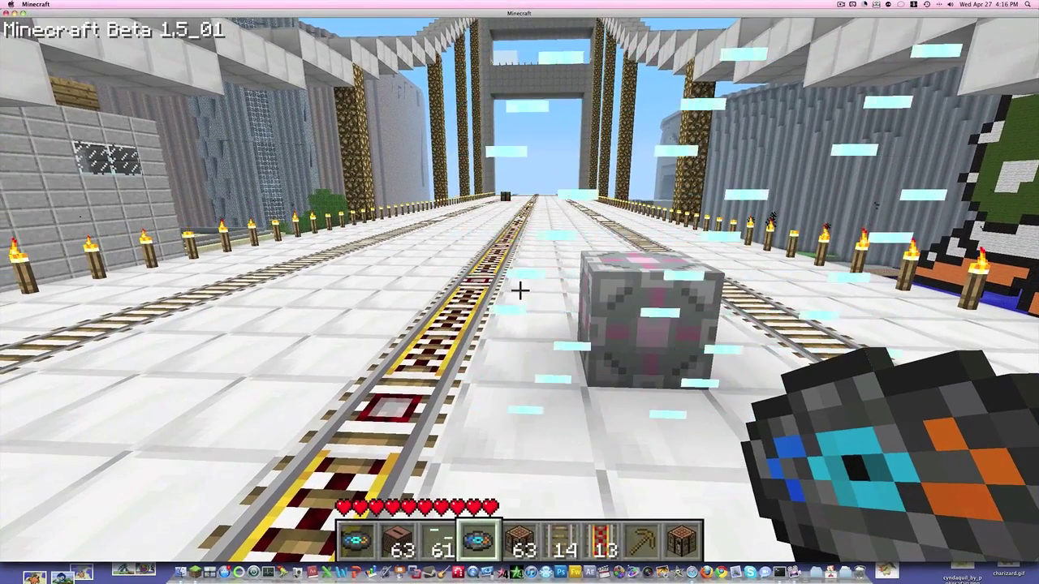
key("F3")
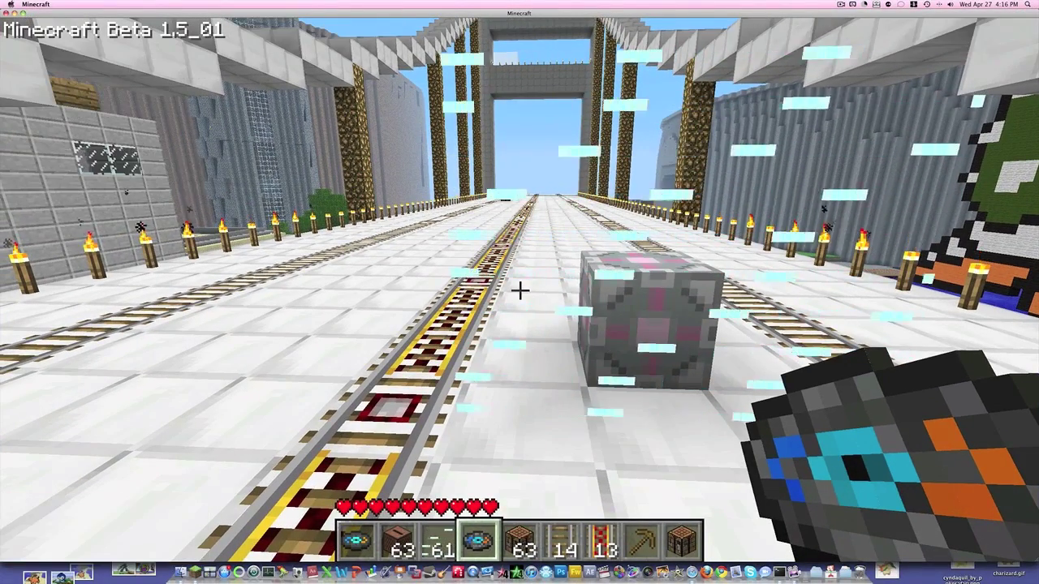
key("F5")
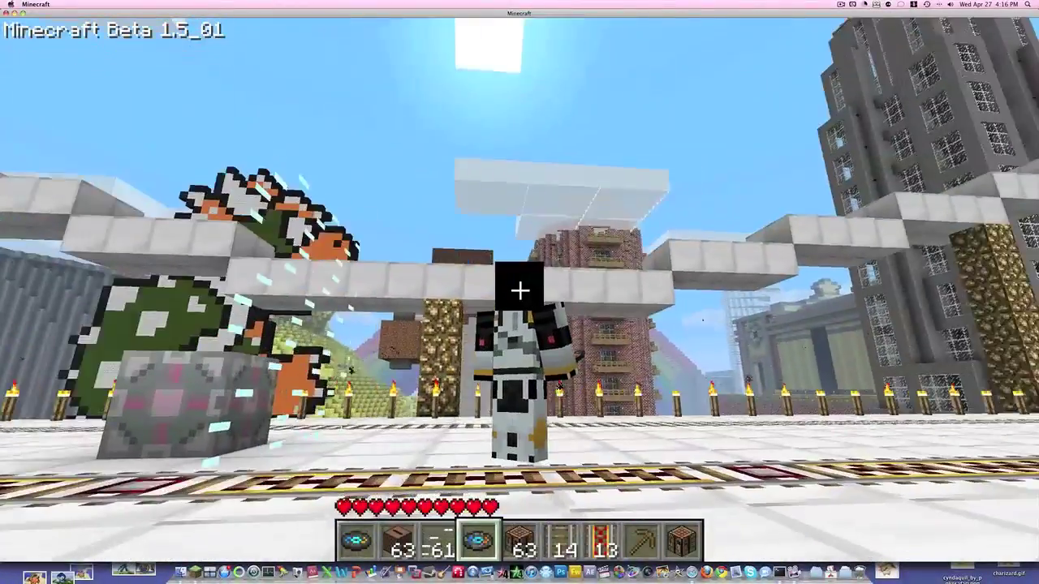
key("F3")
key("F3")
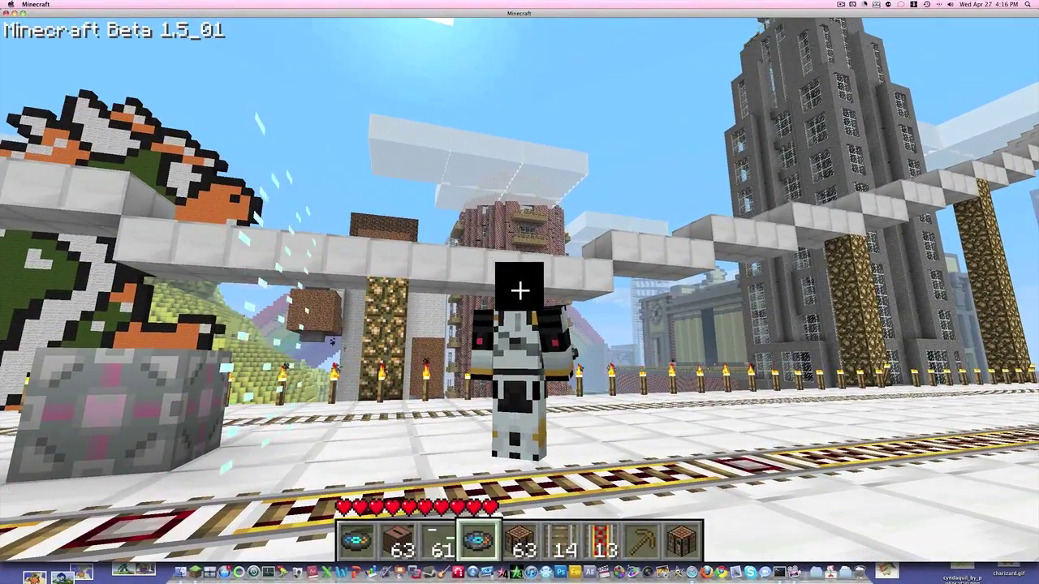
key("F5")
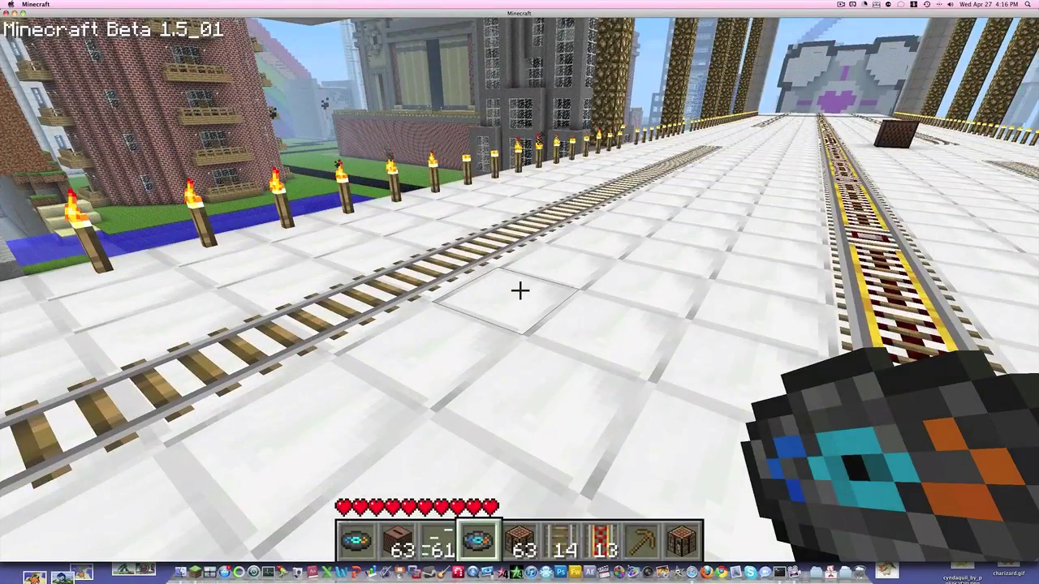
Step: Put the Portal Gun back in the first hotbar slot and store the swapped music disc in the main inventory
key("e")
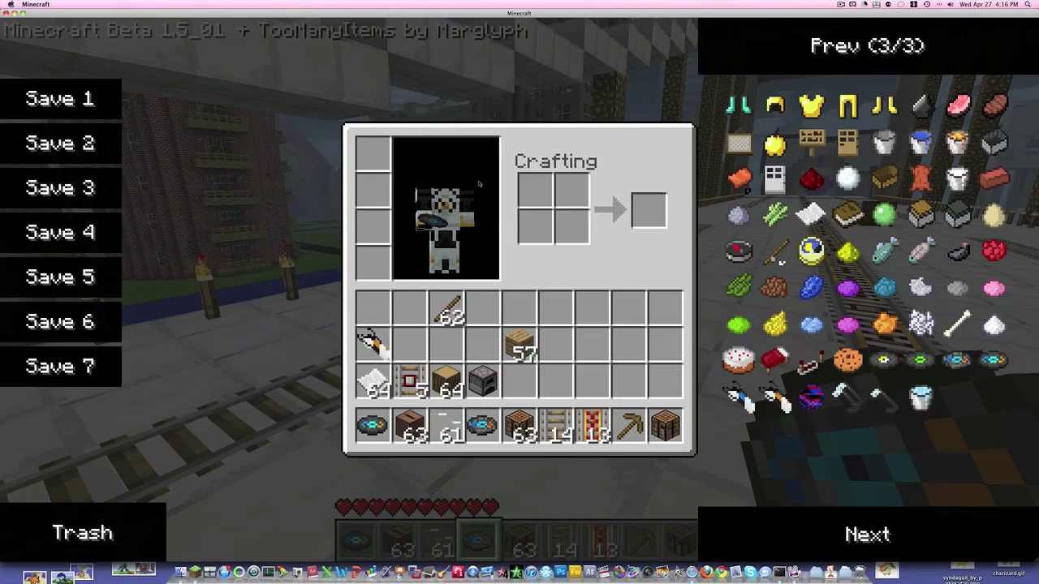
key("F2")
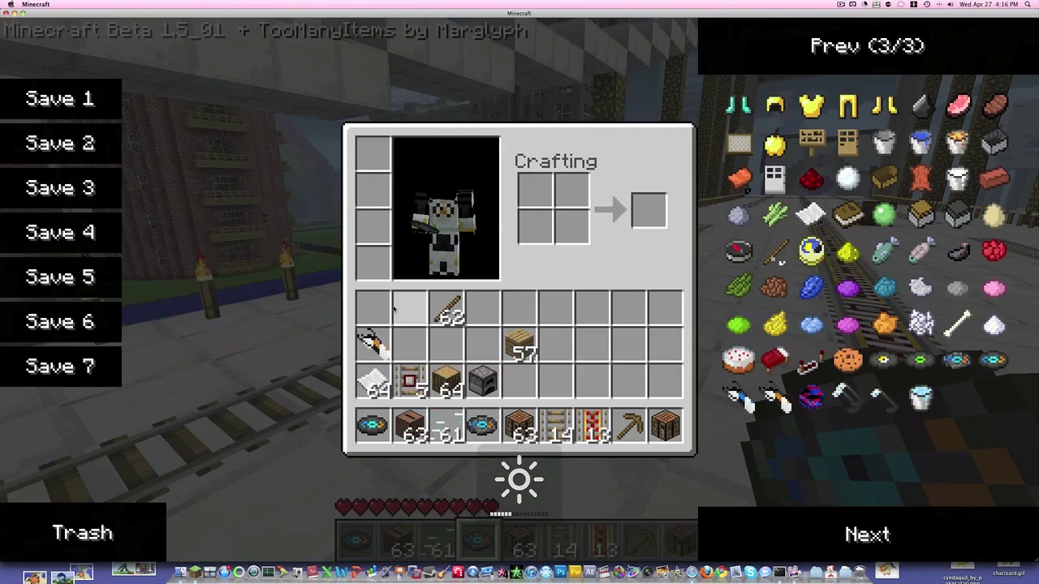
key("e")
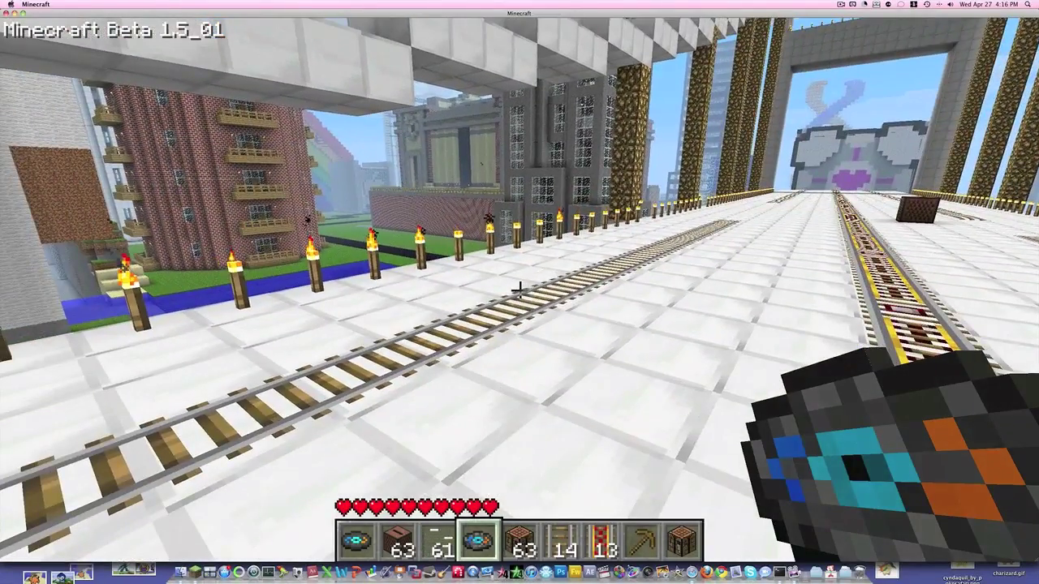
key("e")
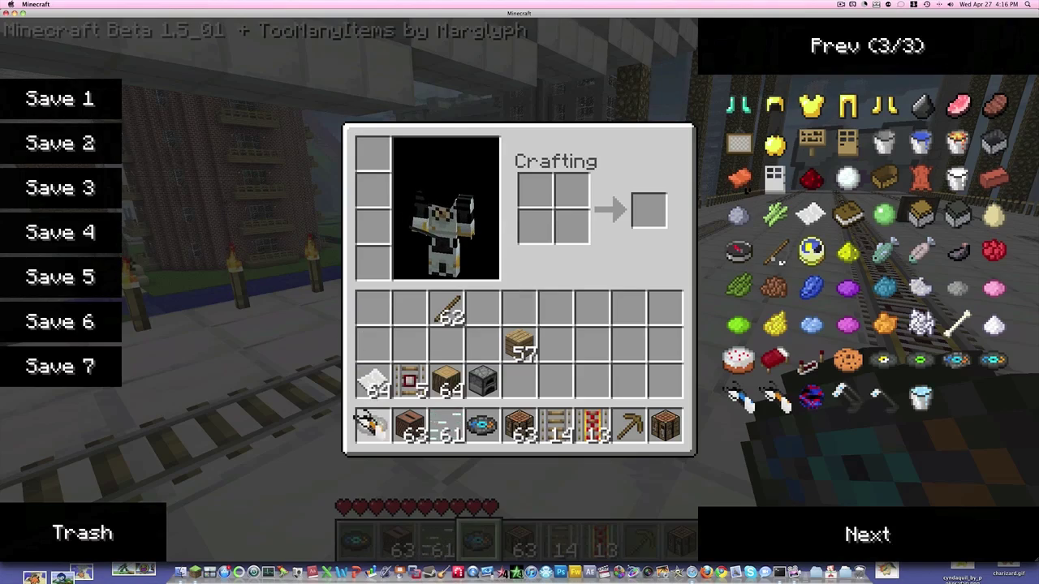
key("e")
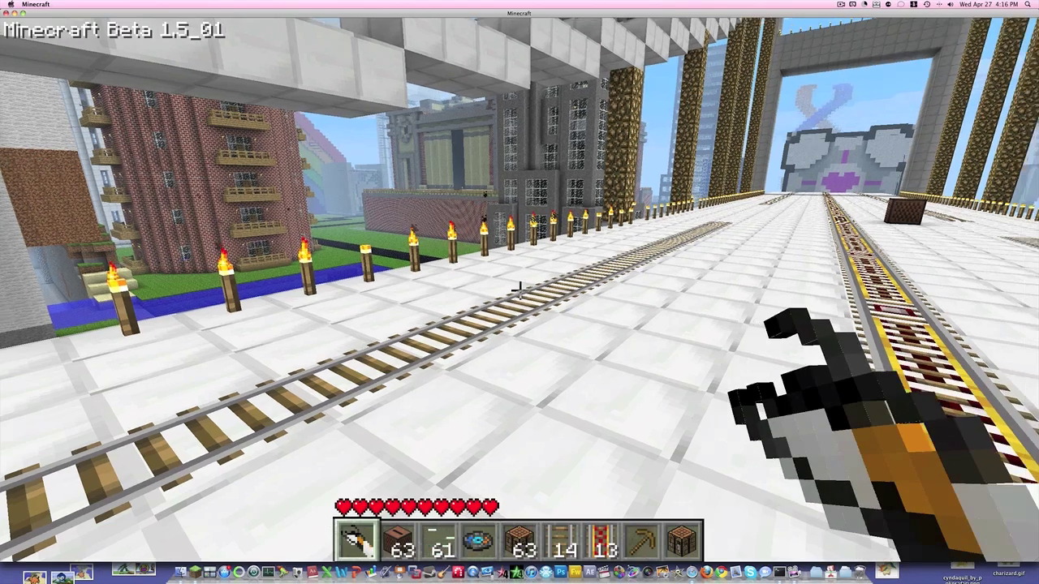
key("e")
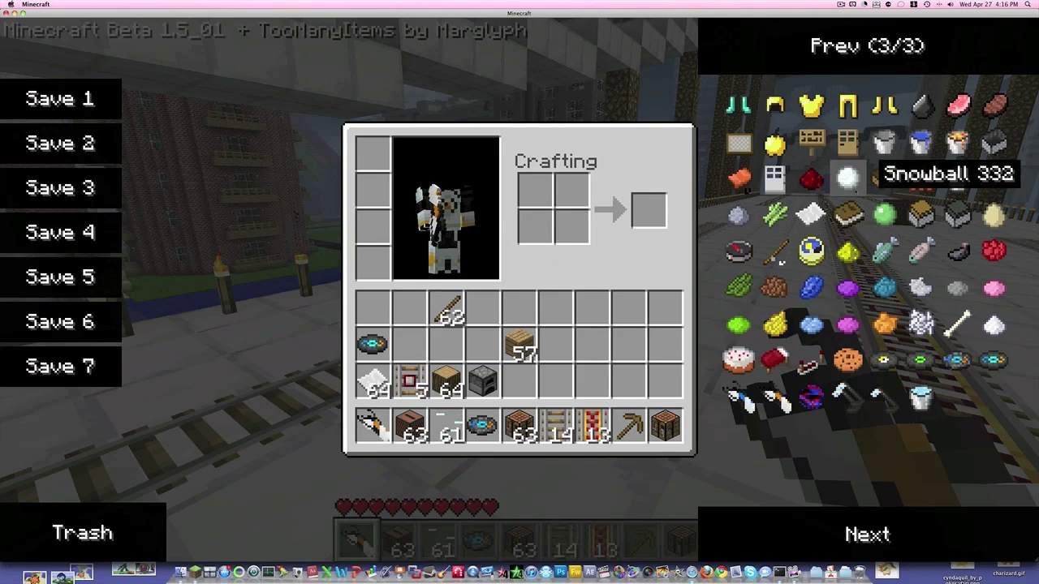
key("e")
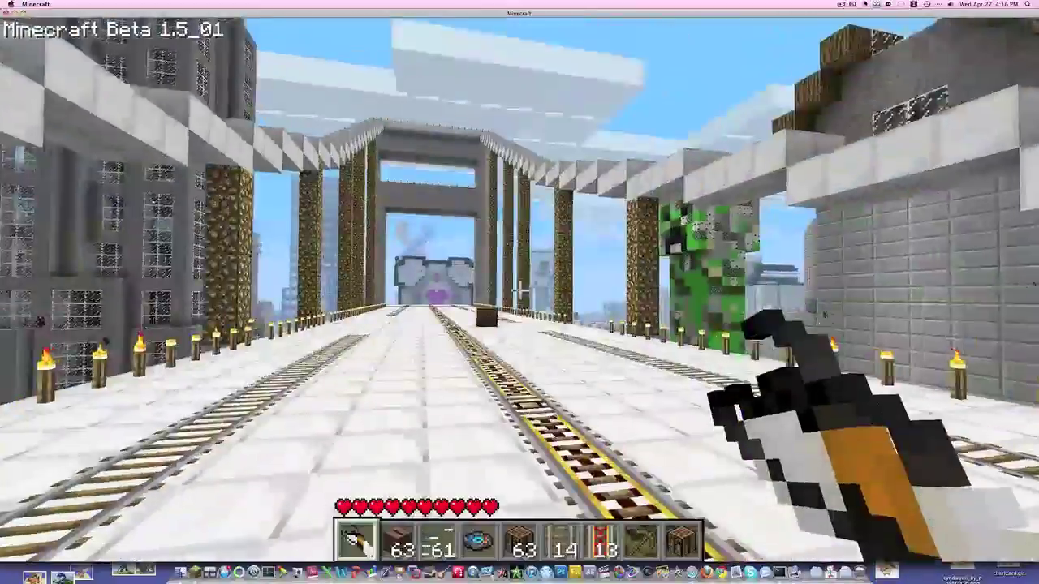
Step: Walk along the bridge to the jukebox while holding the music disc from the fourth hotbar slot
key("w")
key("5")
key("4")
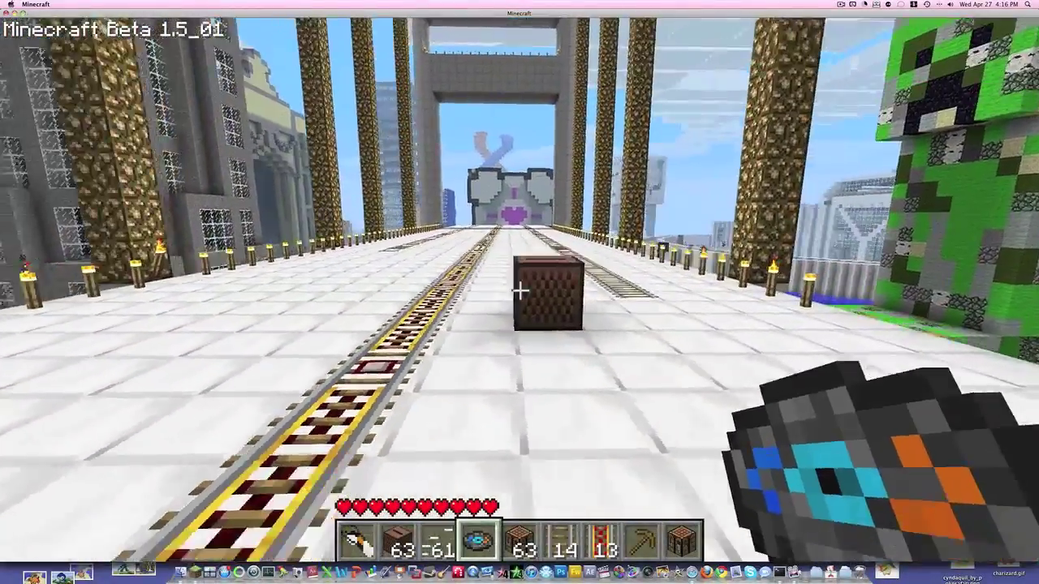
key("w")
key("a")
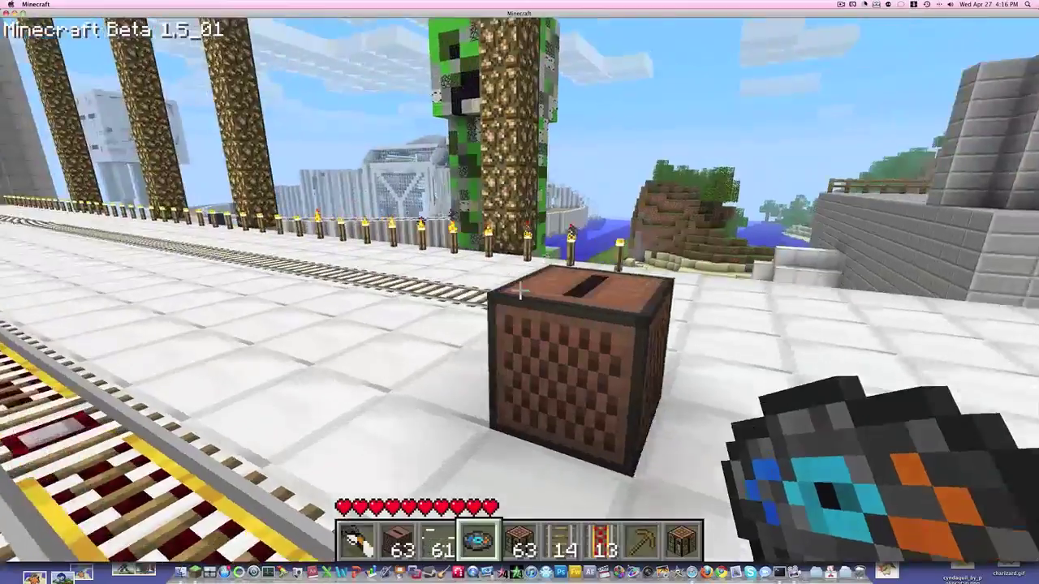
key("a")
key("w")
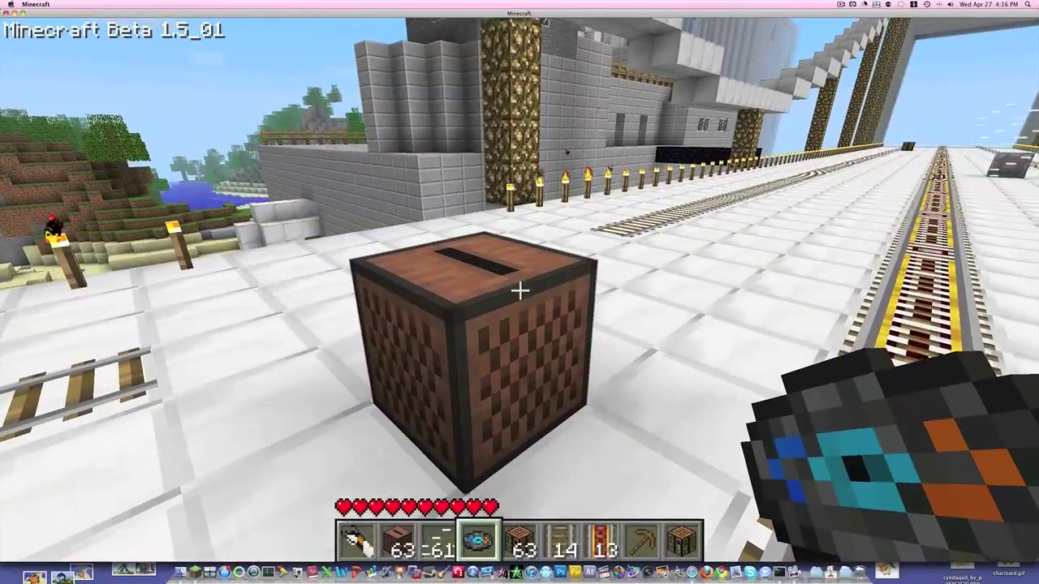
key("d")
key("s")
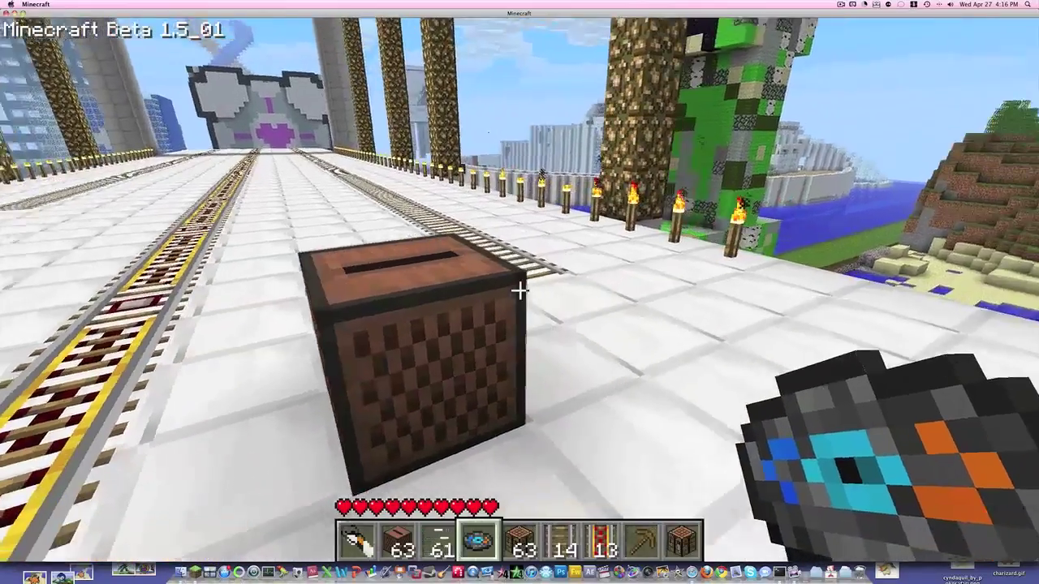
Step: Eject the disc from the jukebox and play the portalgun.radioloop disc in it
right_click(519, 292)
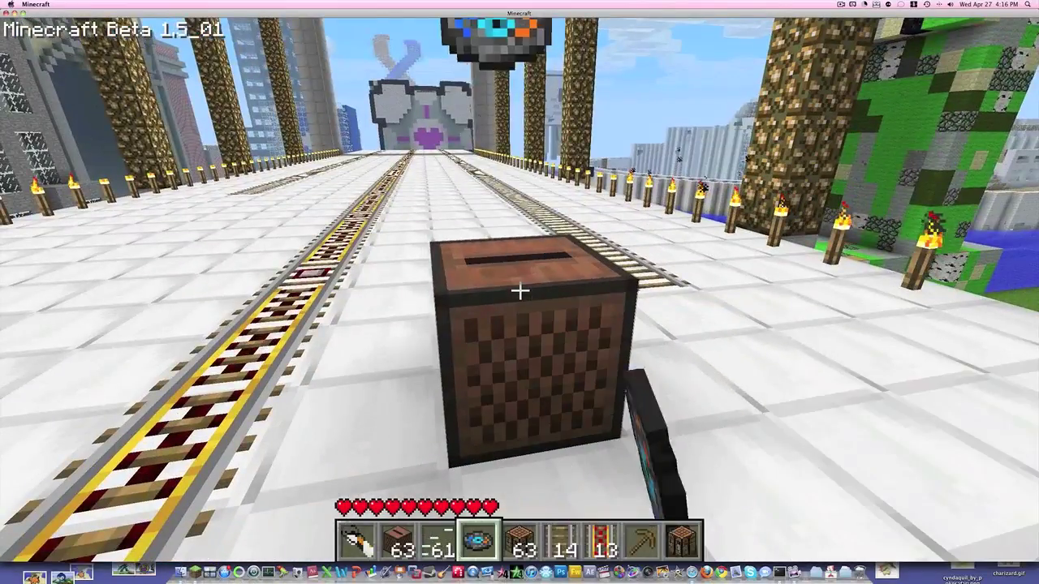
right_click(519, 291)
key("w")
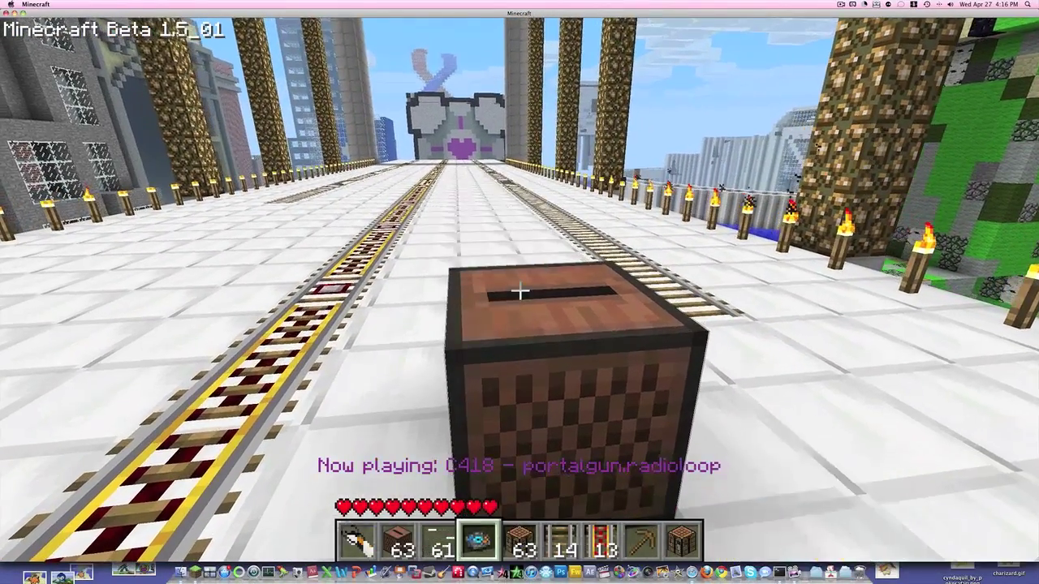
Step: Move the stored music disc to the fourth hotbar slot and play it in the jukebox in place of the current disc
key("e")
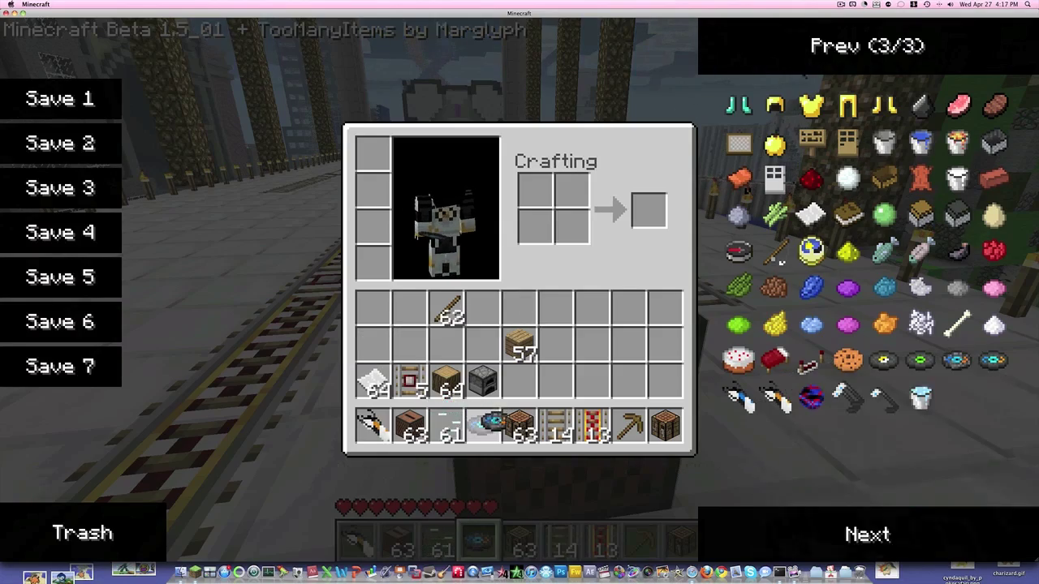
key("e")
key("s")
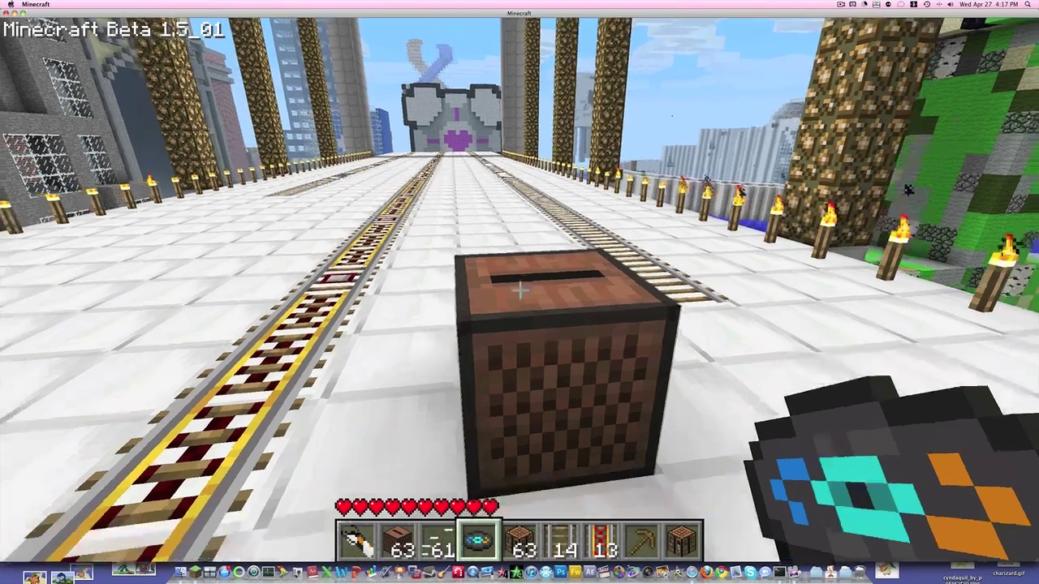
scroll(521, 290, "up", 1)
right_click(520, 290)
key("w")
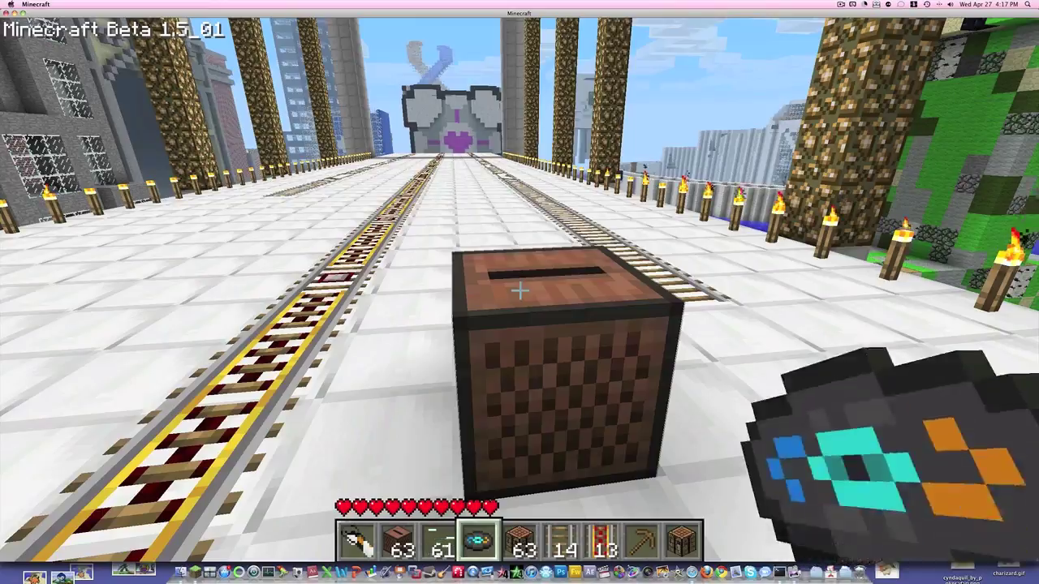
right_click(519, 289)
key("s")
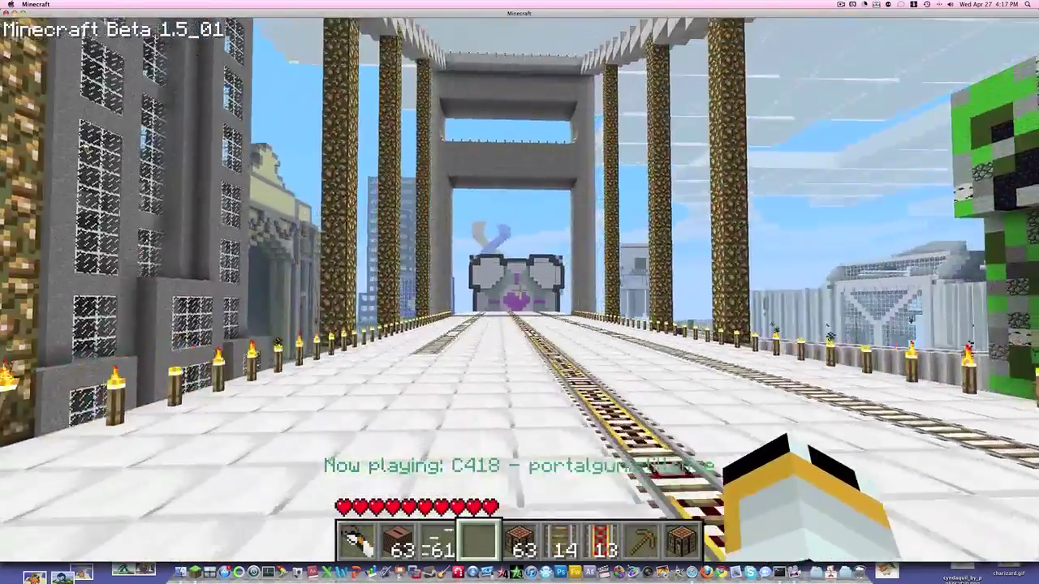
Step: Turn on flying with a chat command and fly up above the bridge
key("w")
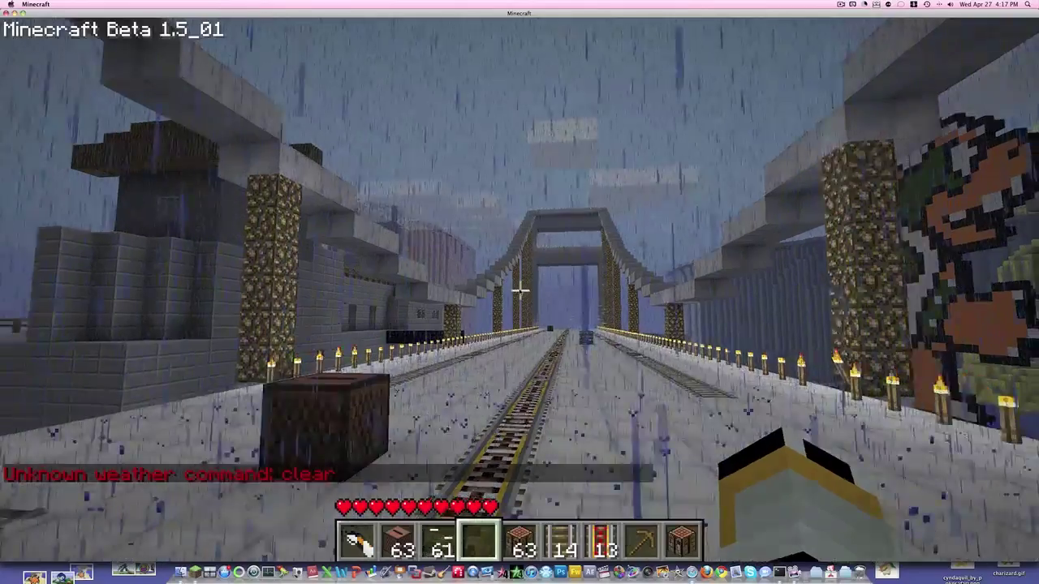
key("t")
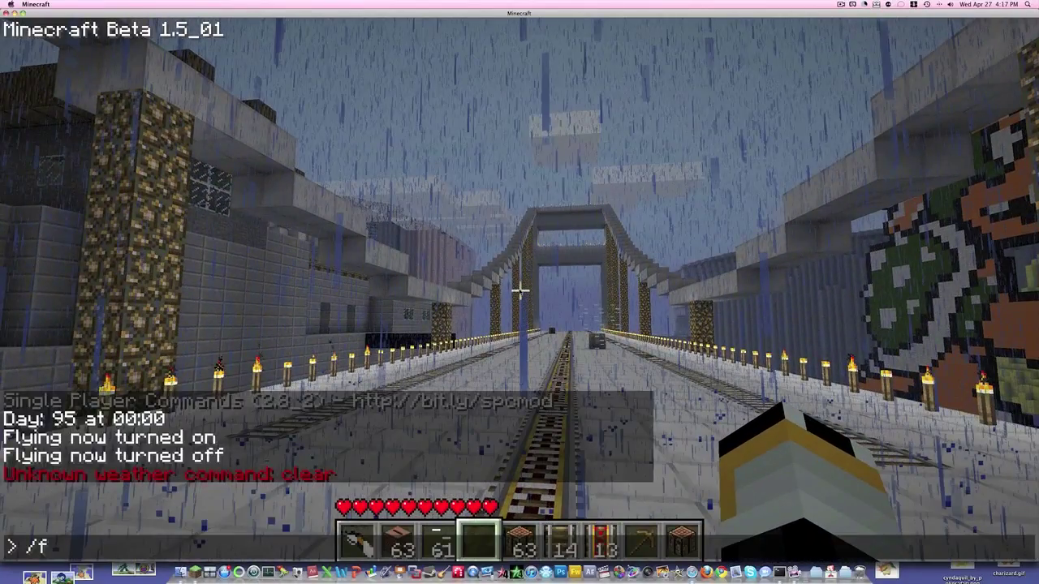
key("space")
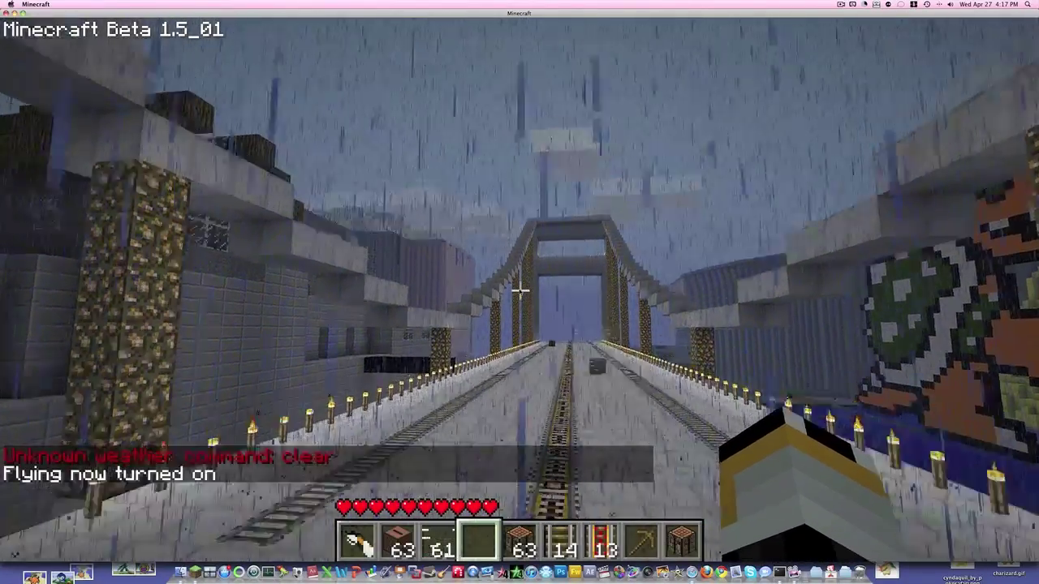
key("space")
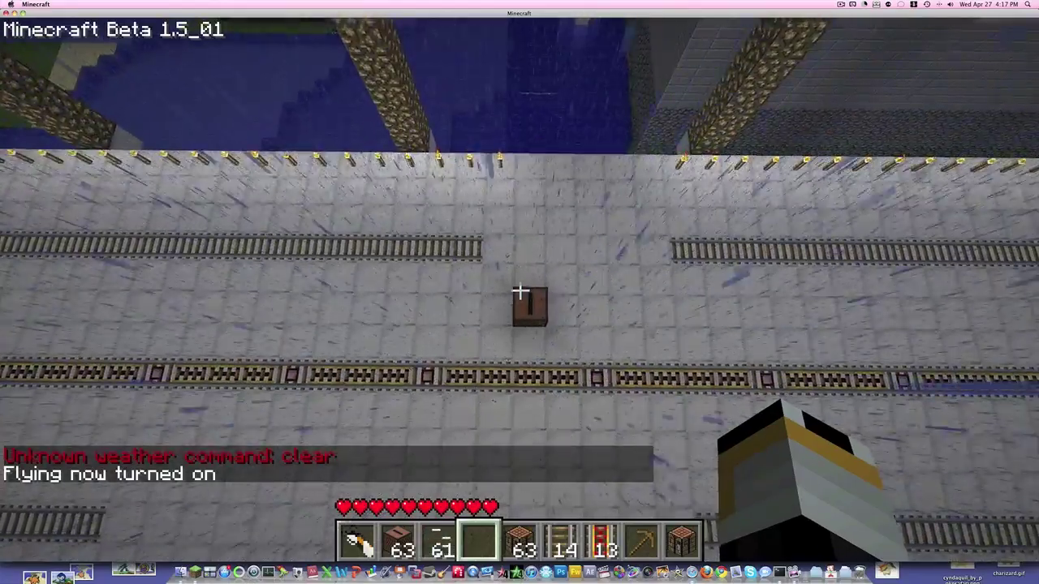
key("w")
mouse_move(520, 292)
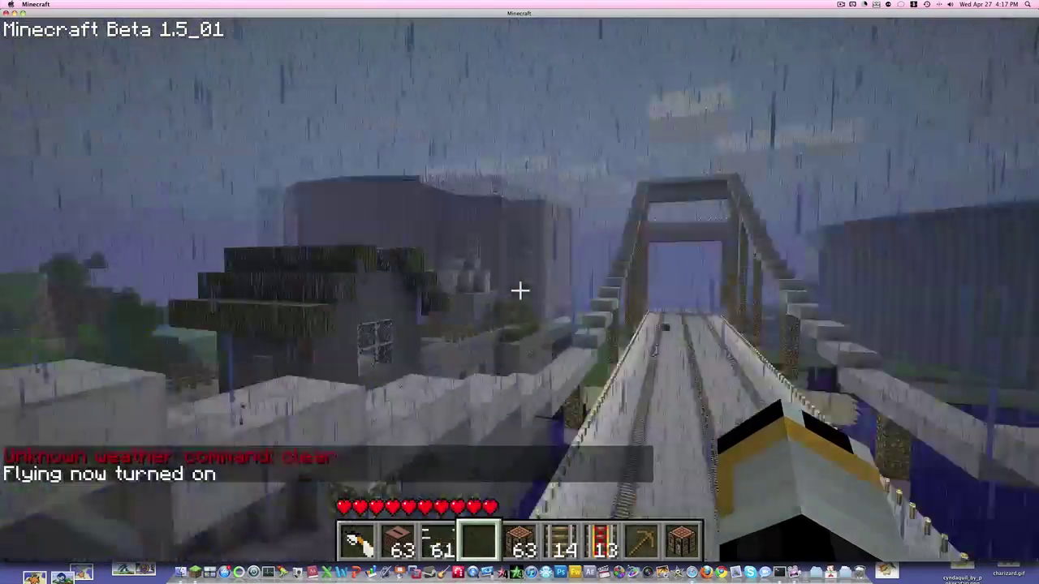